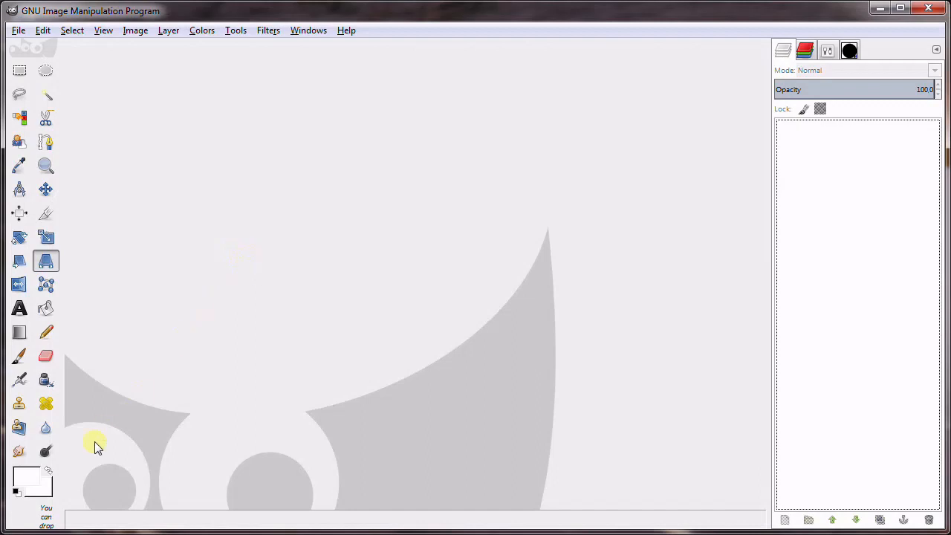
# Create a 1200 × 600 px image filled with black as the foreground color, and duplicate its background layer.
pyautogui.click(16, 491)
pyautogui.click(28, 479)
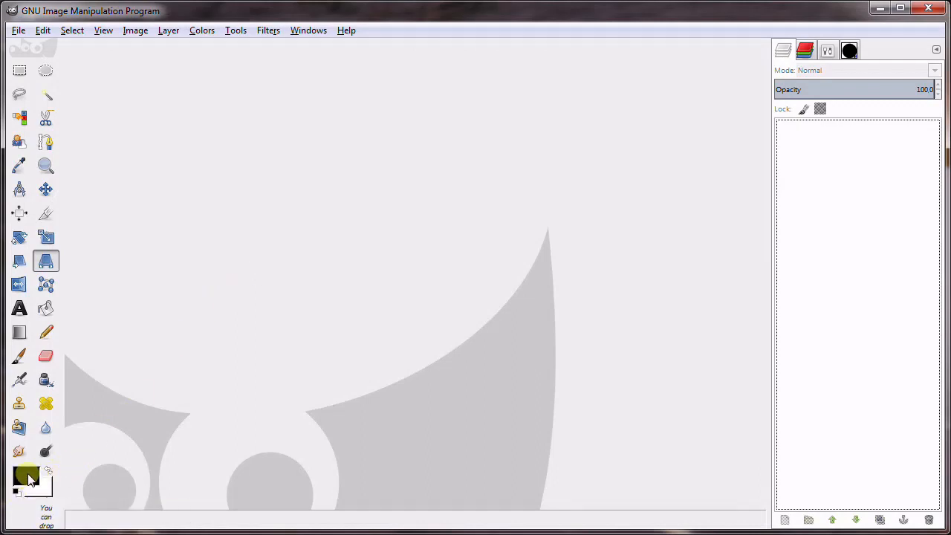
pyautogui.click(17, 31)
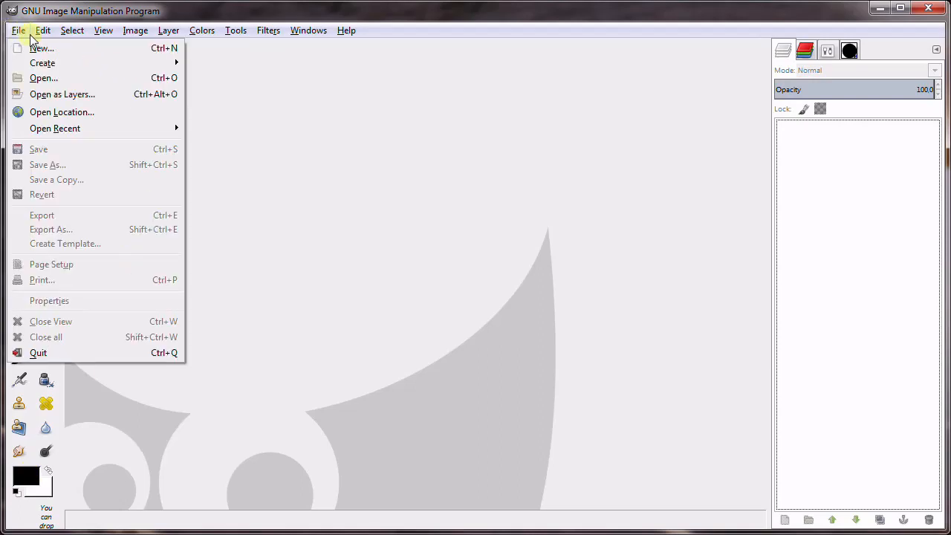
pyautogui.click(42, 48)
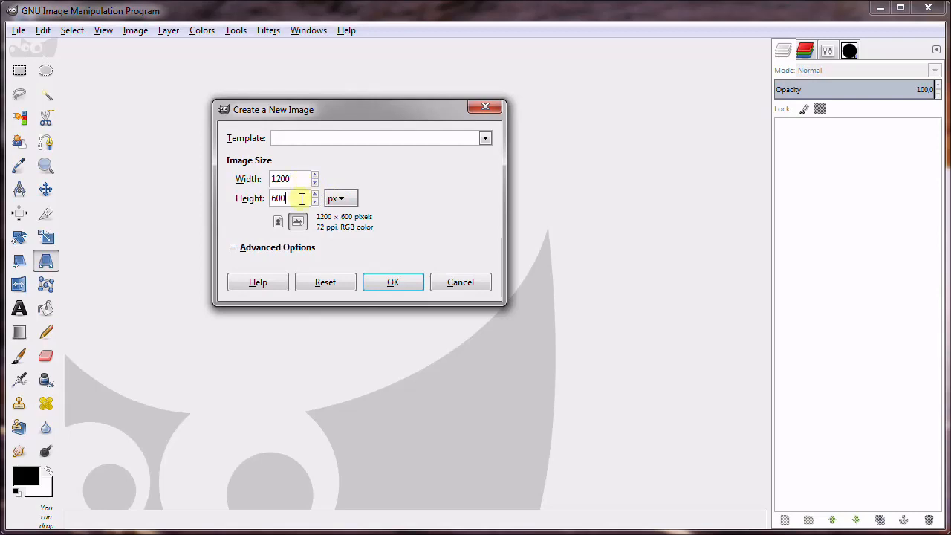
pyautogui.click(232, 247)
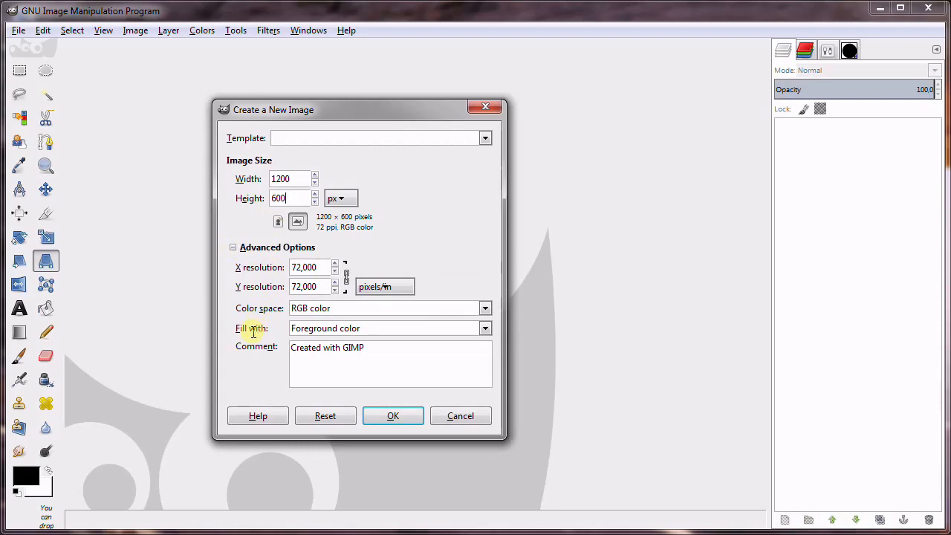
pyautogui.click(485, 329)
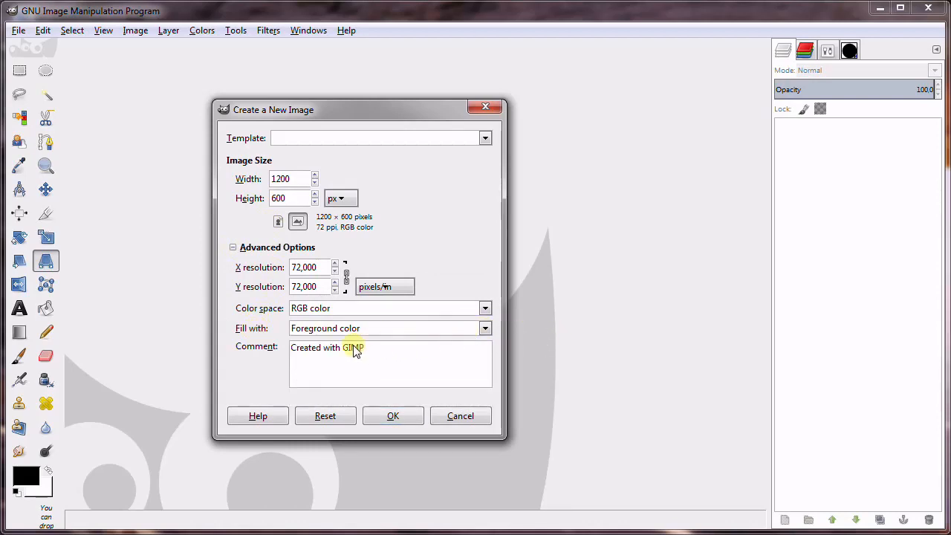
pyautogui.click(391, 329)
pyautogui.click(391, 350)
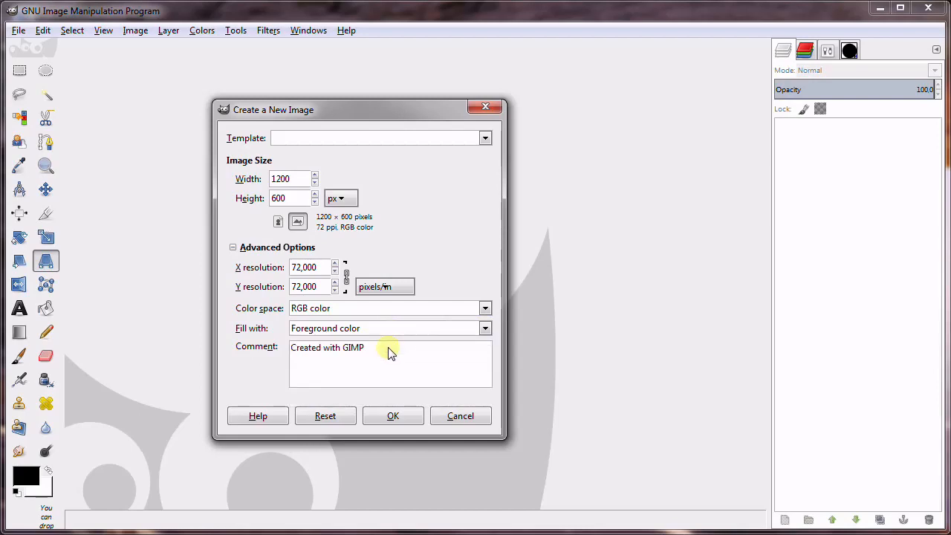
pyautogui.click(399, 420)
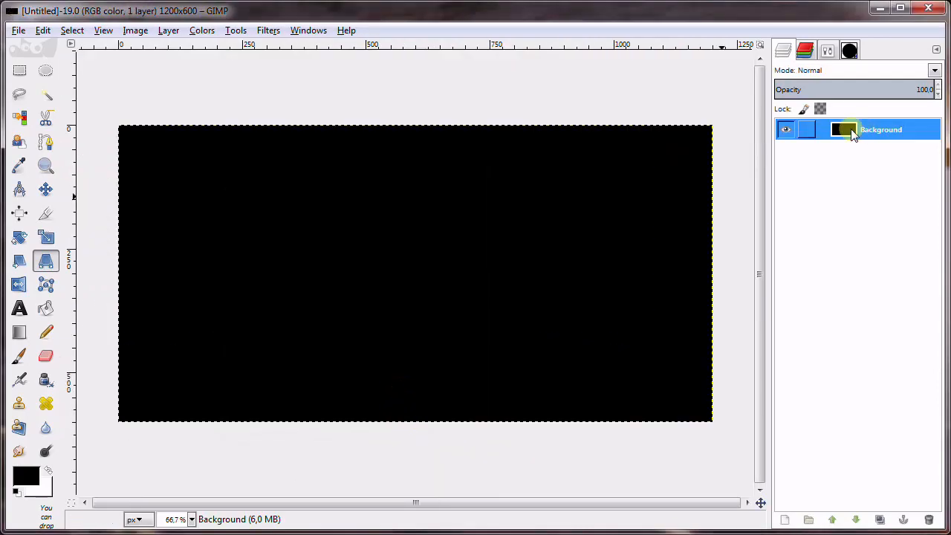
pyautogui.click(168, 32)
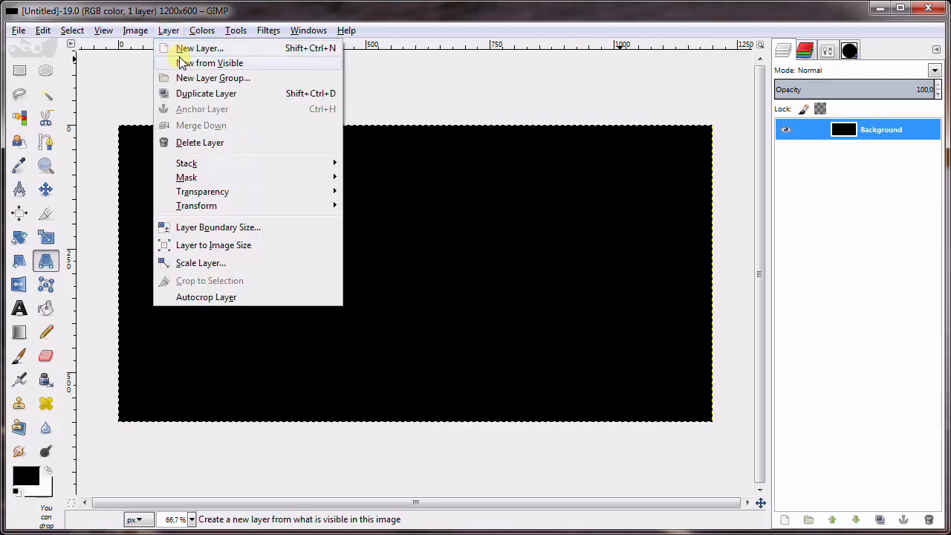
pyautogui.click(190, 94)
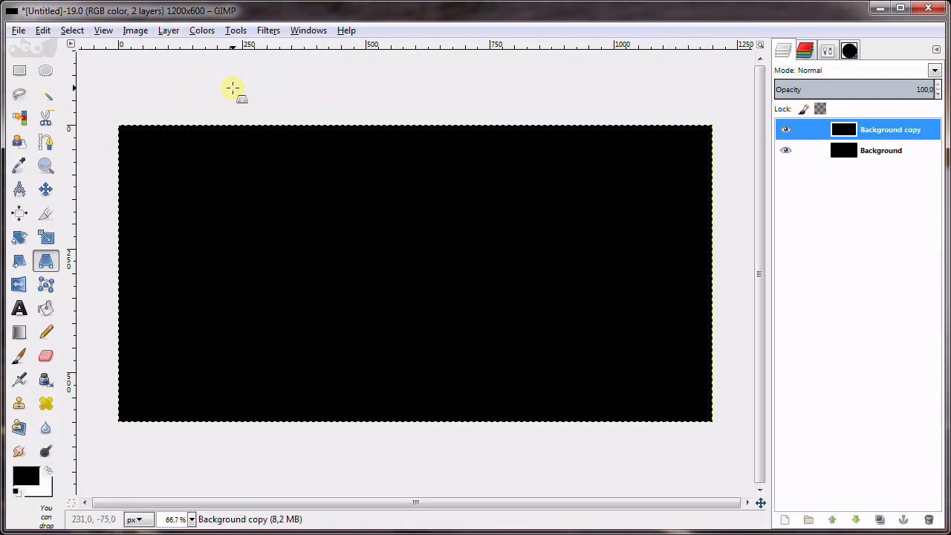
# Set the Text tool's color to white (ffffff).
pyautogui.click(20, 309)
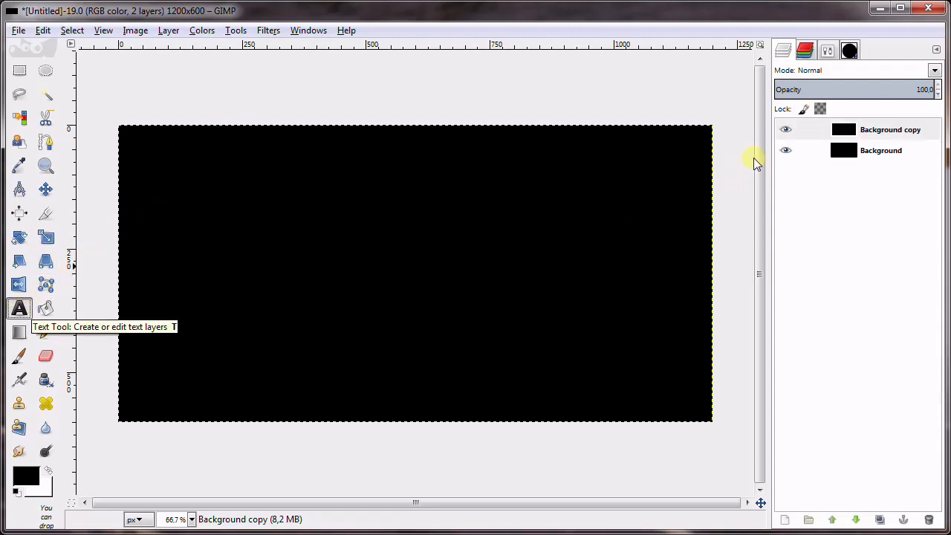
pyautogui.click(827, 52)
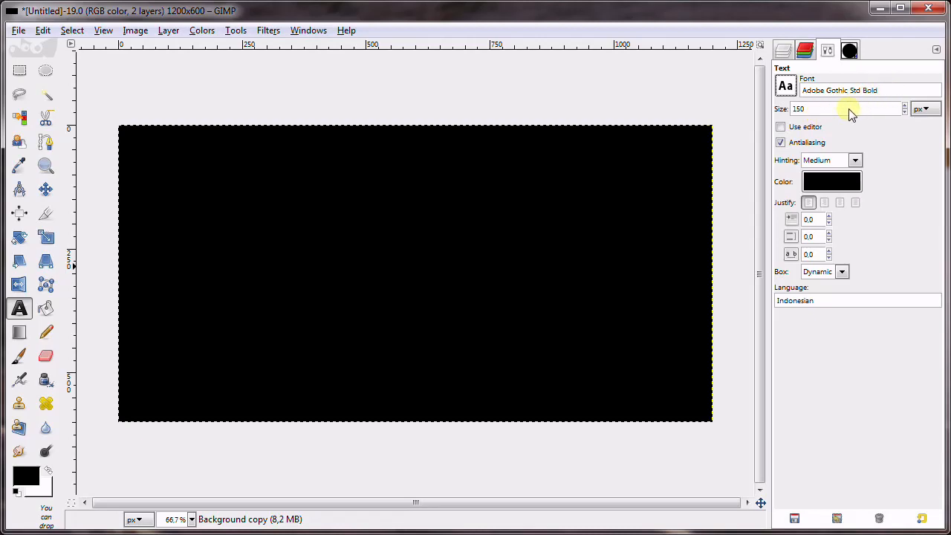
pyautogui.click(832, 187)
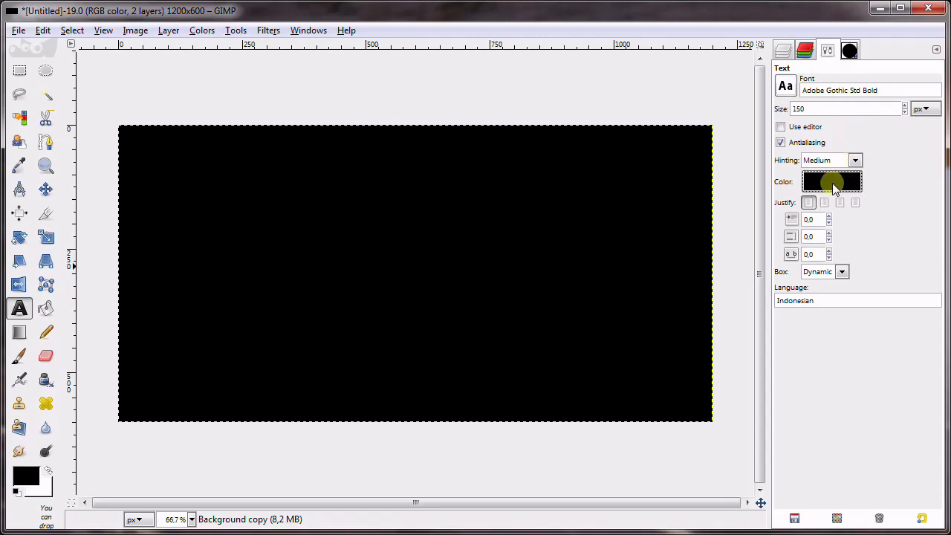
pyautogui.moveTo(112, 152); pyautogui.dragTo(145, 189)
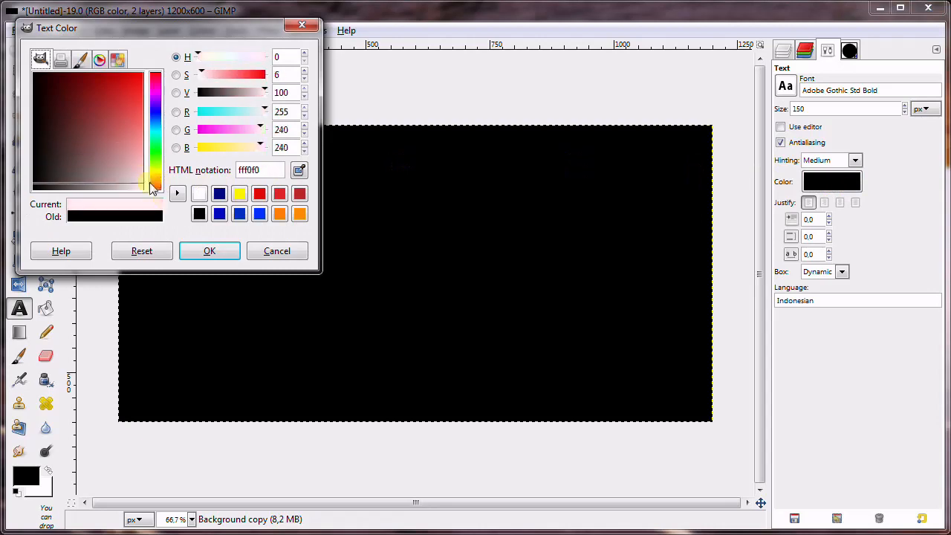
pyautogui.click(209, 251)
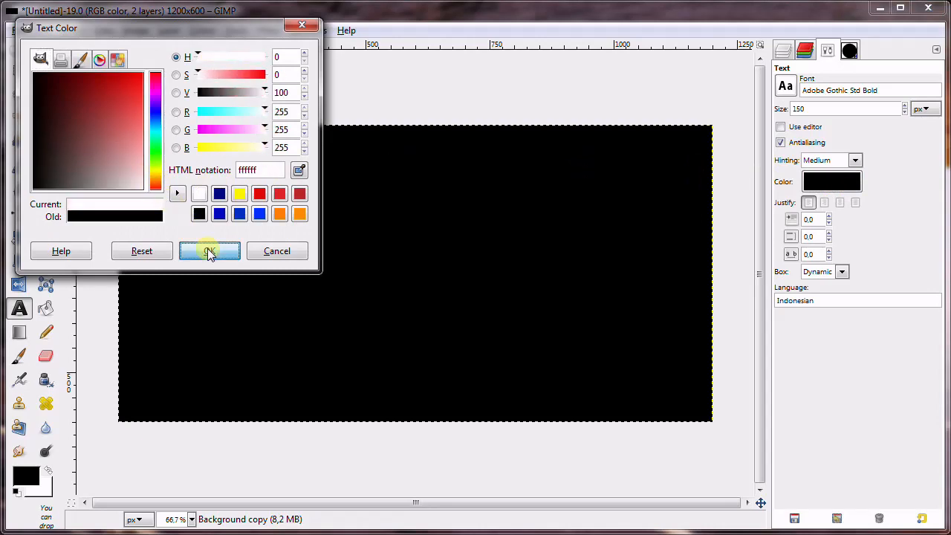
pyautogui.click(783, 52)
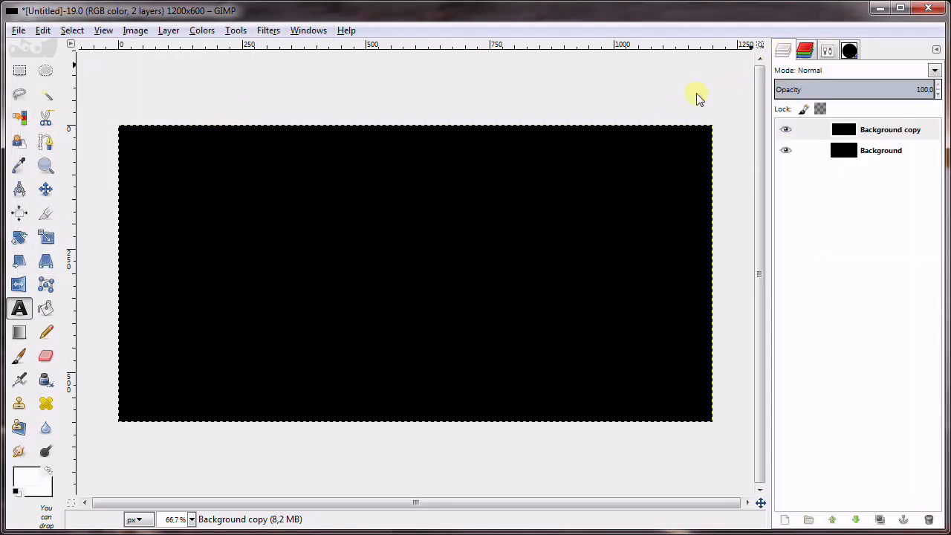
# Add the text "BELAJAR GIMP" in 150 px Adobe Gothic Std Bold on the black canvas.
pyautogui.click(189, 285)
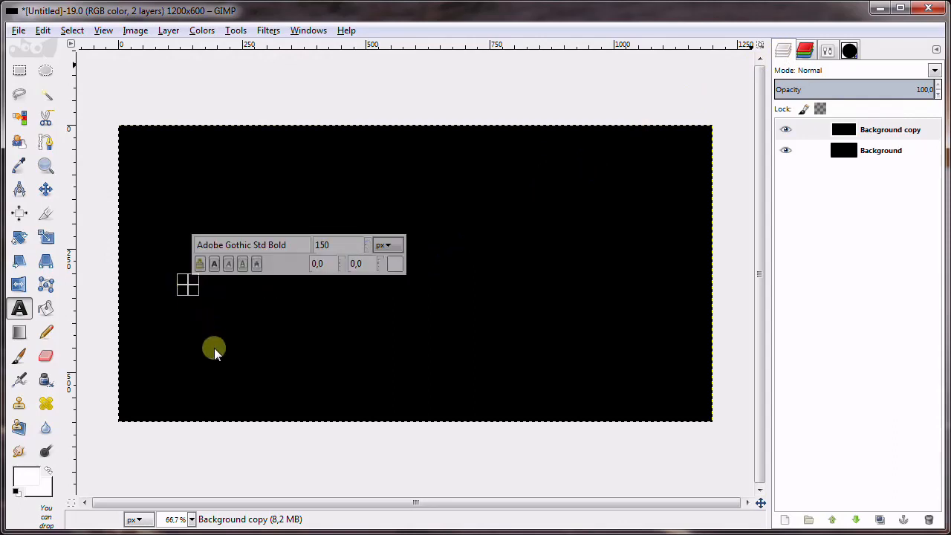
pyautogui.write('BELAJAR')
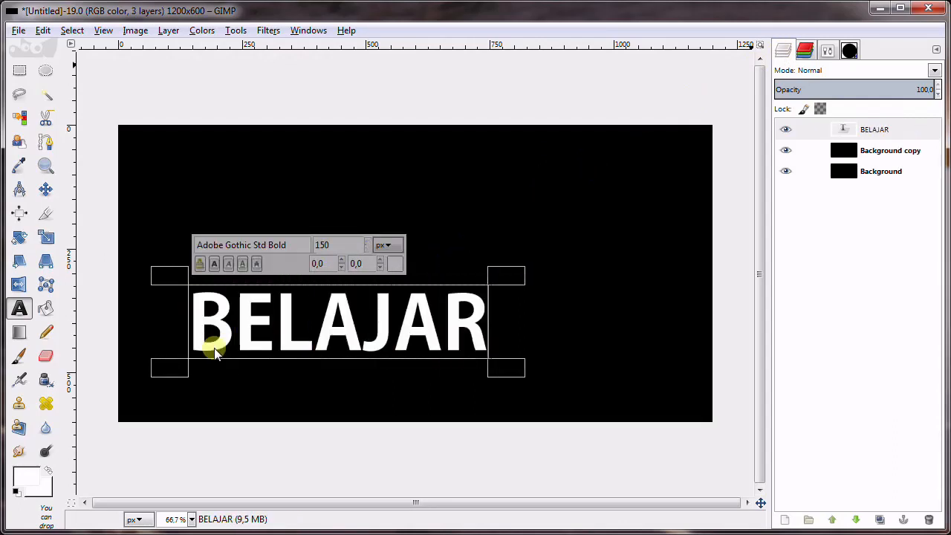
pyautogui.write(' GIMP')
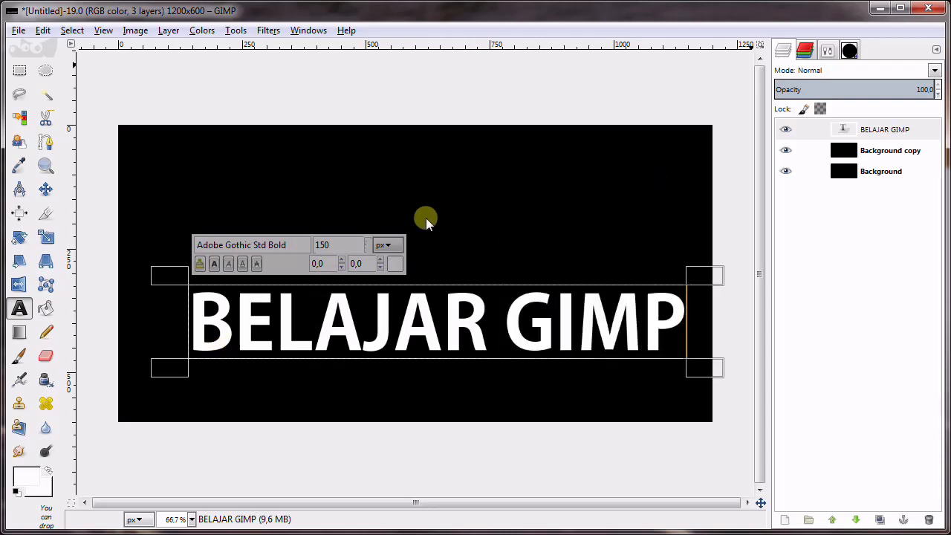
# Move the BELAJAR GIMP text layer up to the middle of the canvas.
pyautogui.click(884, 137)
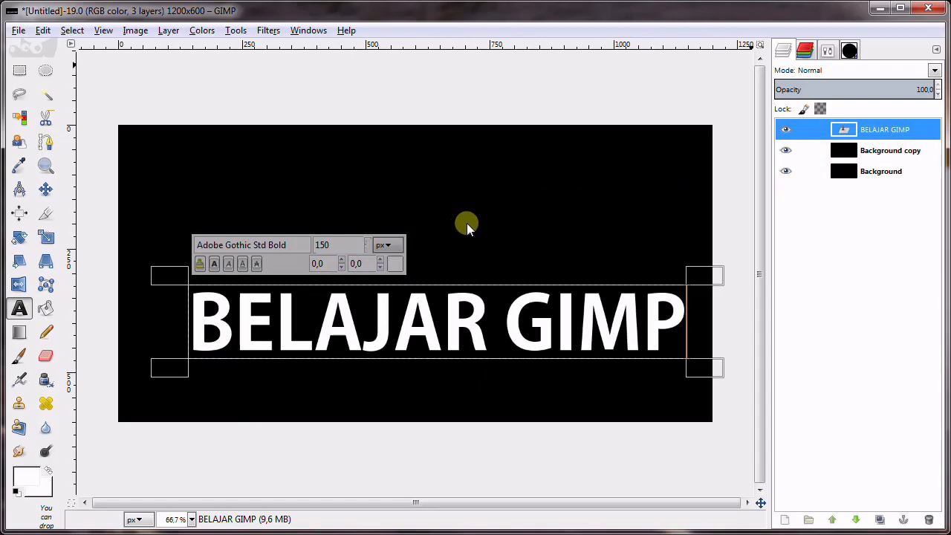
pyautogui.click(46, 190)
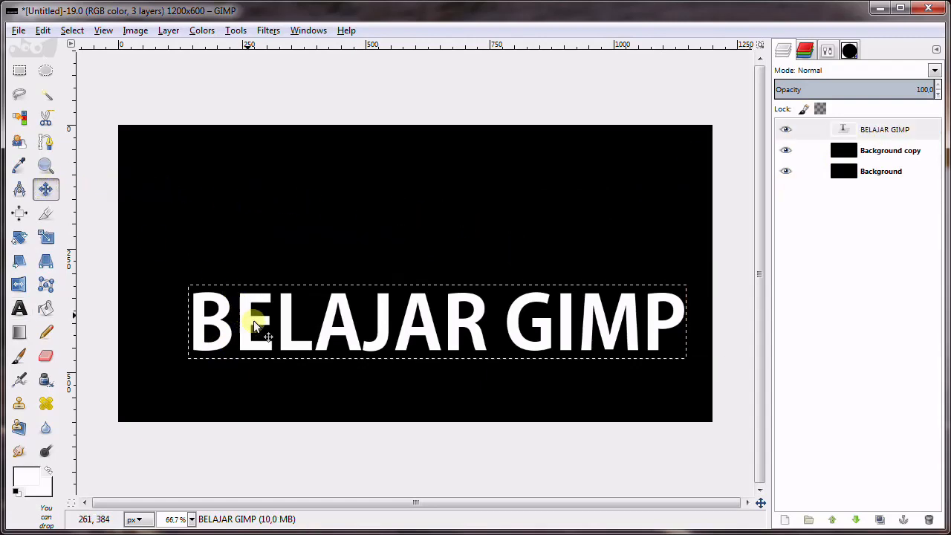
pyautogui.moveTo(254, 320); pyautogui.dragTo(230, 271)
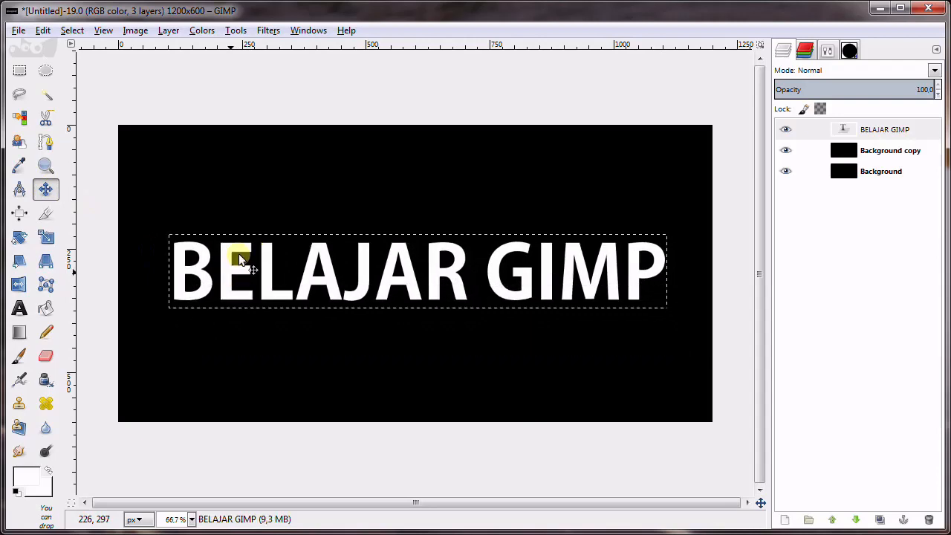
# Scale the BELAJAR GIMP text layer to about 1042 × 203 px, making the letters taller and slightly wider.
pyautogui.click(46, 238)
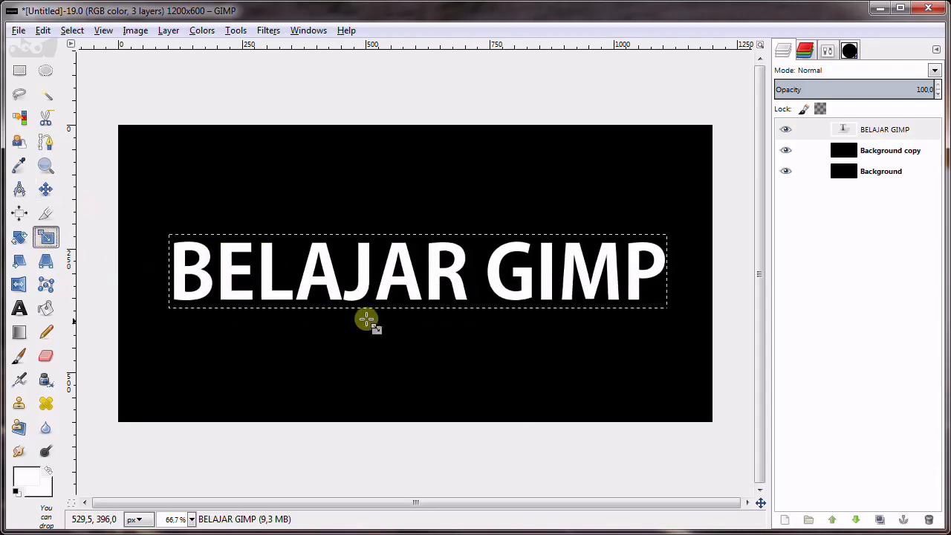
pyautogui.click(361, 282)
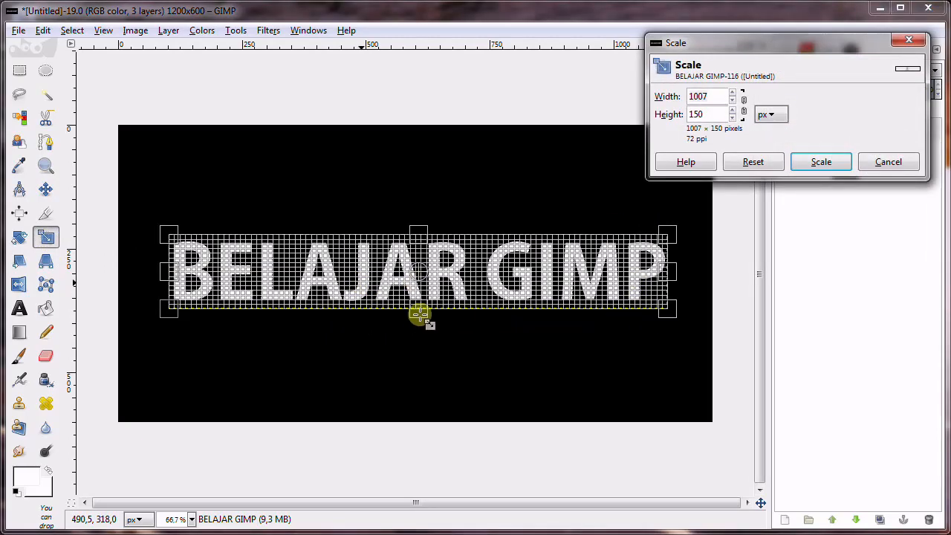
pyautogui.moveTo(420, 314); pyautogui.dragTo(419, 336)
pyautogui.moveTo(663, 283); pyautogui.dragTo(674, 284)
pyautogui.moveTo(165, 283); pyautogui.dragTo(159, 289)
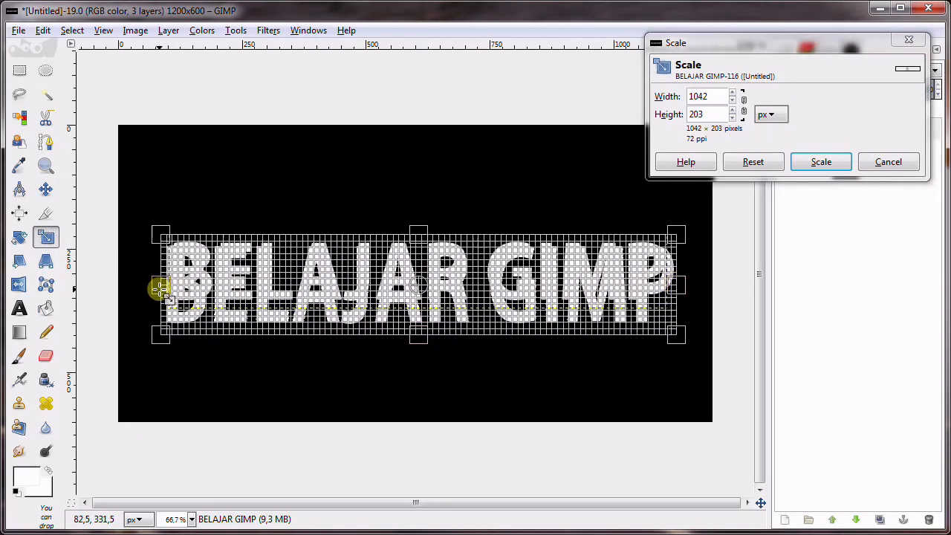
pyautogui.click(821, 162)
# Merge the BELAJAR GIMP text layer down into the Background copy layer.
pyautogui.click(884, 150)
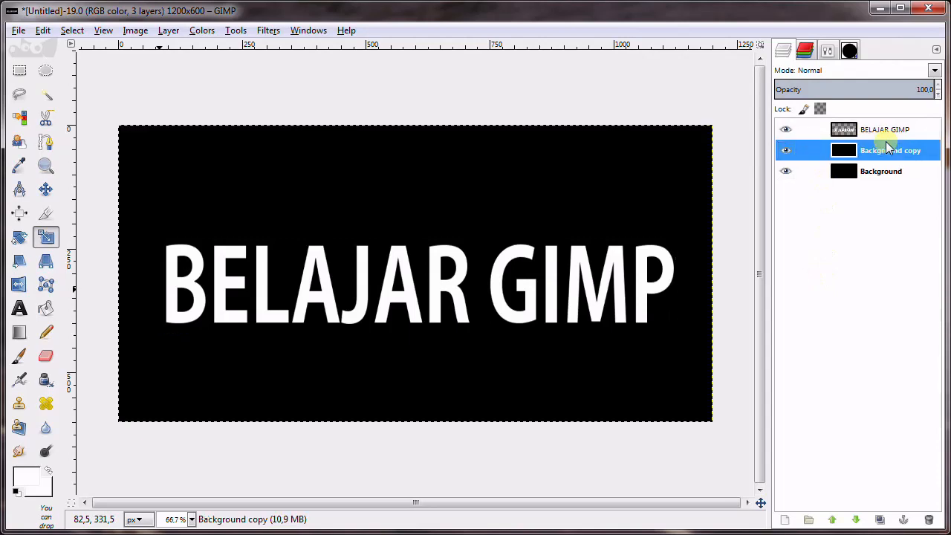
pyautogui.click(871, 130)
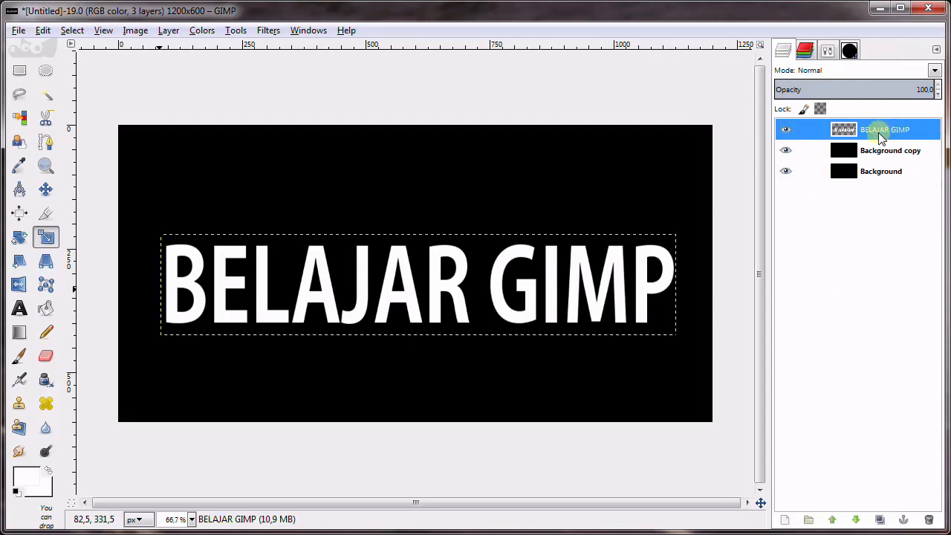
pyautogui.click(169, 31)
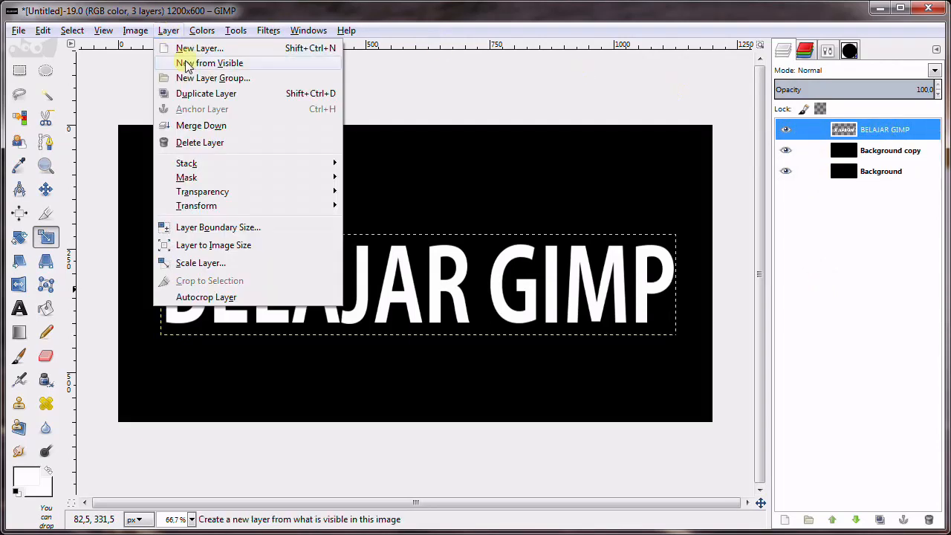
pyautogui.click(227, 129)
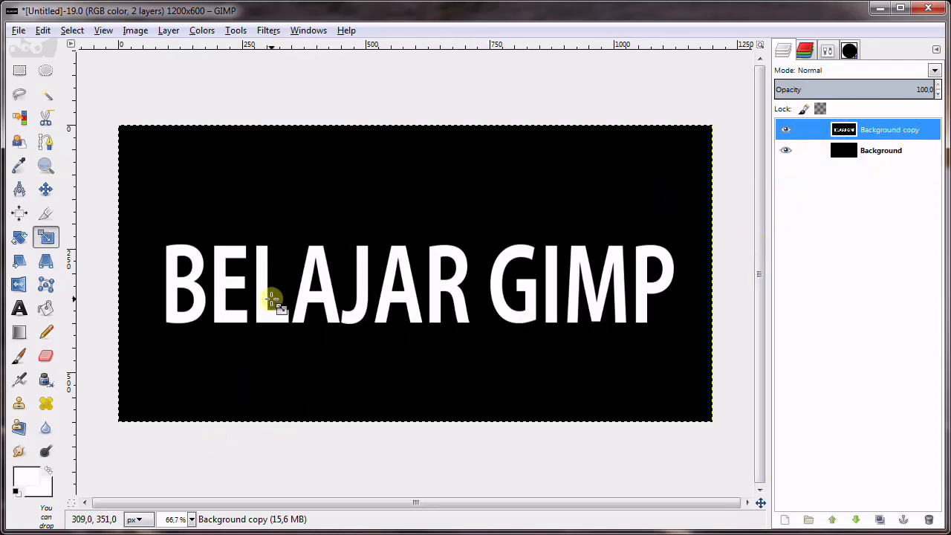
# Set up the Smudge tool with the 2. Hardness 050 brush.
pyautogui.click(18, 451)
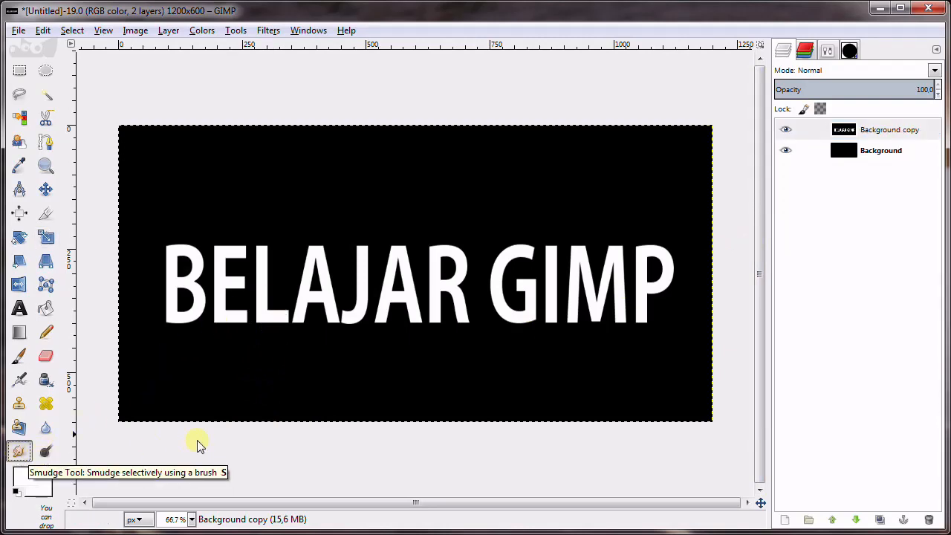
pyautogui.click(826, 55)
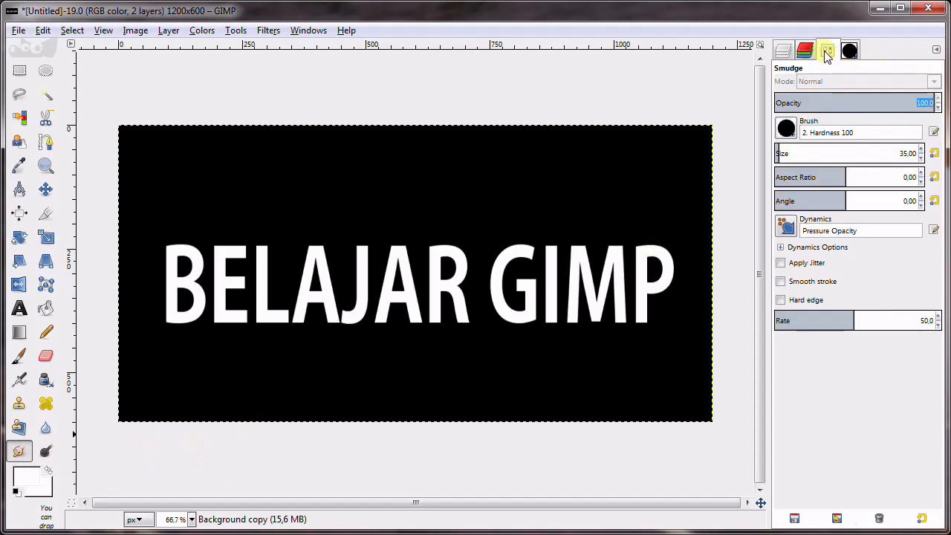
pyautogui.click(786, 130)
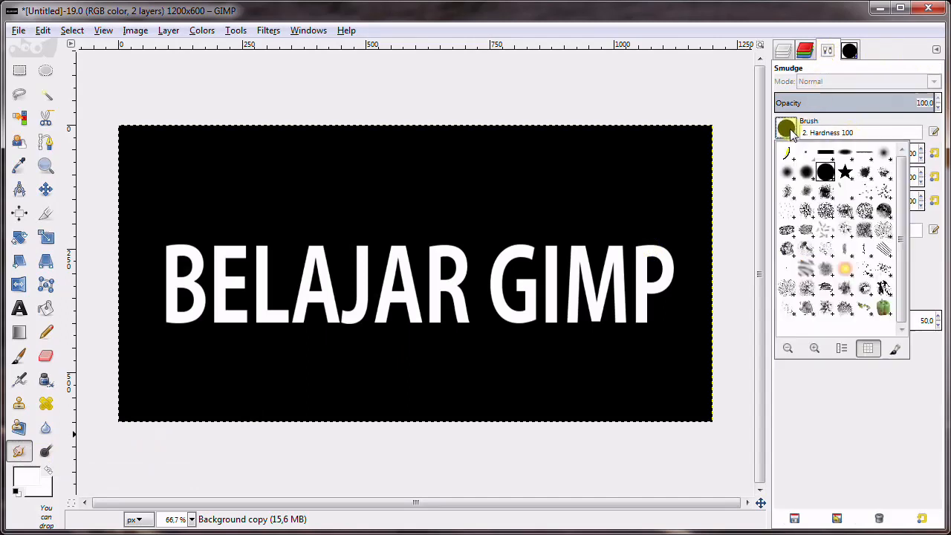
pyautogui.click(788, 173)
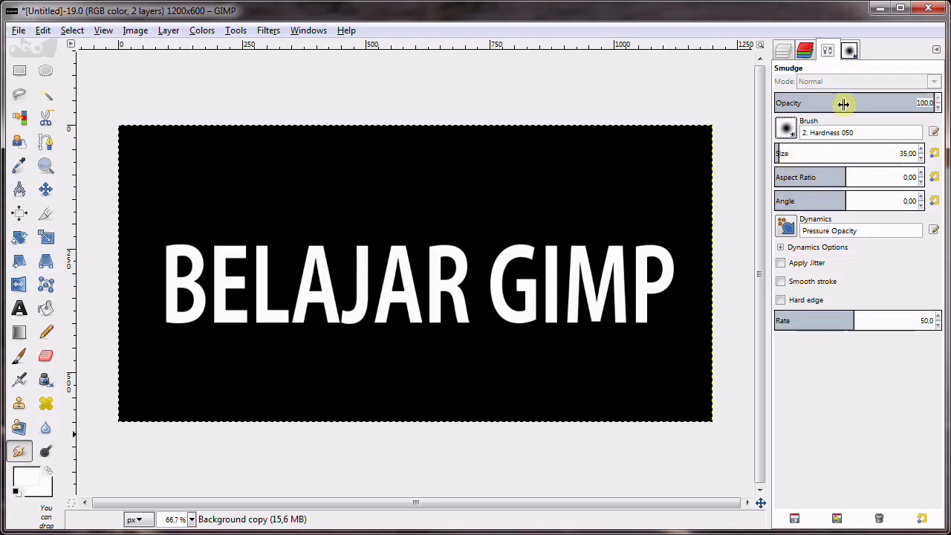
pyautogui.click(782, 52)
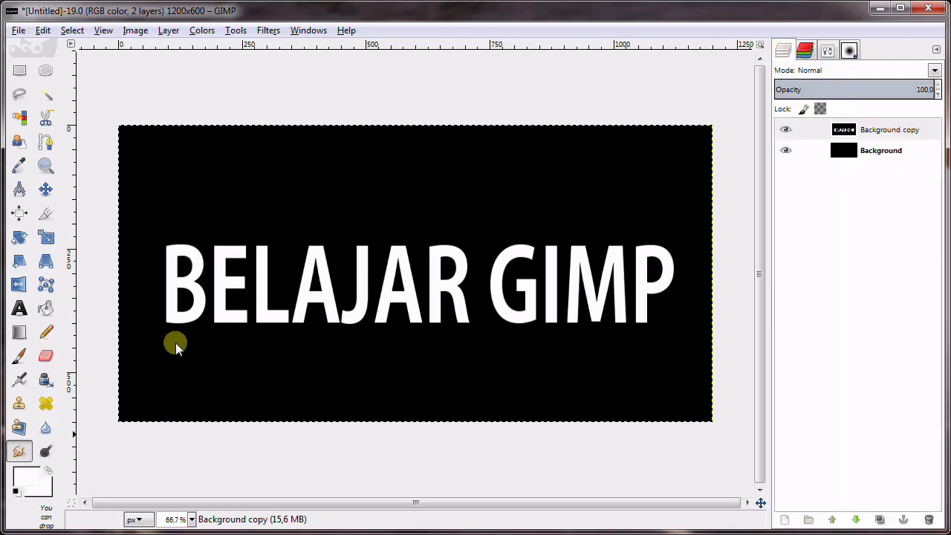
# Smudge the edges of all the BELAJAR GIMP letters on the Background copy layer into soft, uneven outlines.
pyautogui.moveTo(169, 320)
pyautogui.mouseDown()
pyautogui.moveTo(170, 260)
pyautogui.moveTo(188, 257)
pyautogui.moveTo(176, 326)
pyautogui.moveTo(238, 250)
pyautogui.moveTo(247, 316)
pyautogui.moveTo(262, 318)
pyautogui.moveTo(261, 242)
pyautogui.moveTo(282, 315)
pyautogui.moveTo(259, 291)
pyautogui.mouseUp()
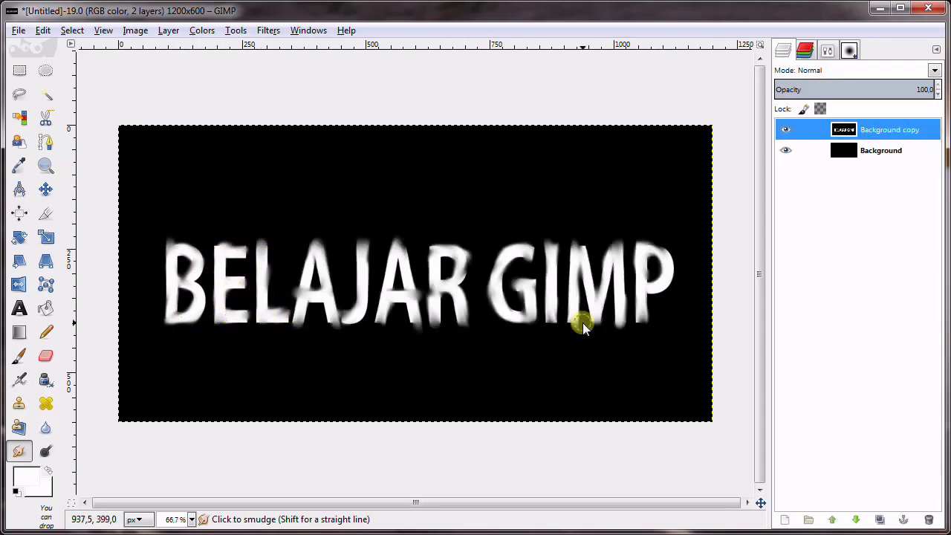
pyautogui.click(314, 245)
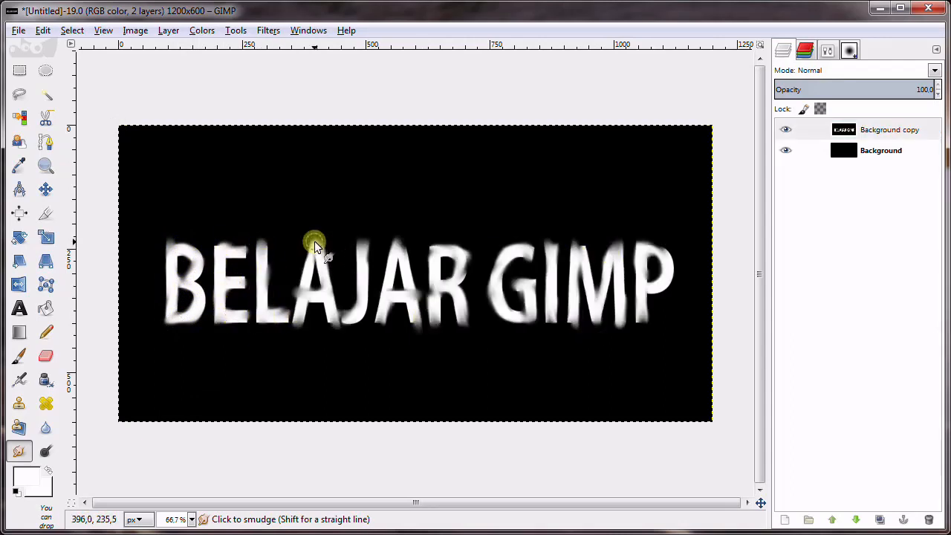
# Switch the Smudge tool's brush to 2. Hardness 100.
pyautogui.click(827, 51)
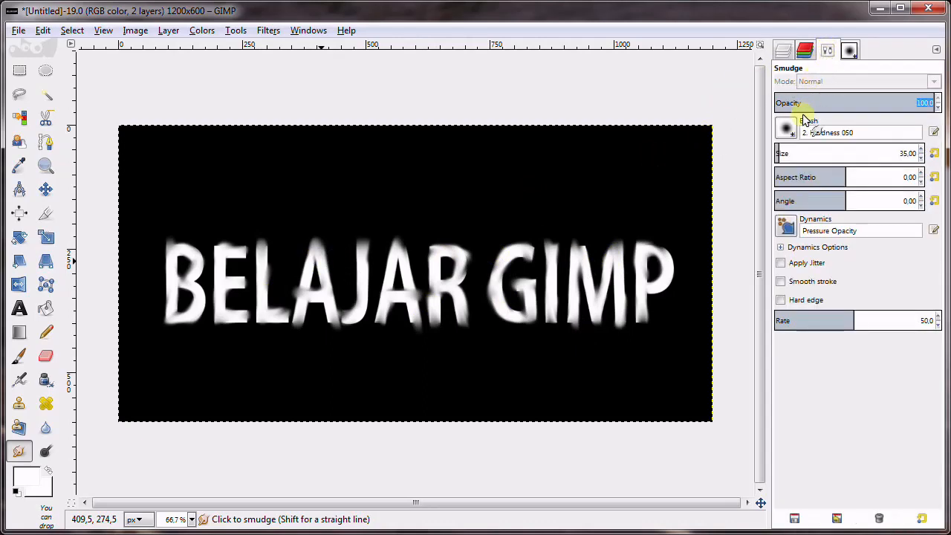
pyautogui.click(790, 132)
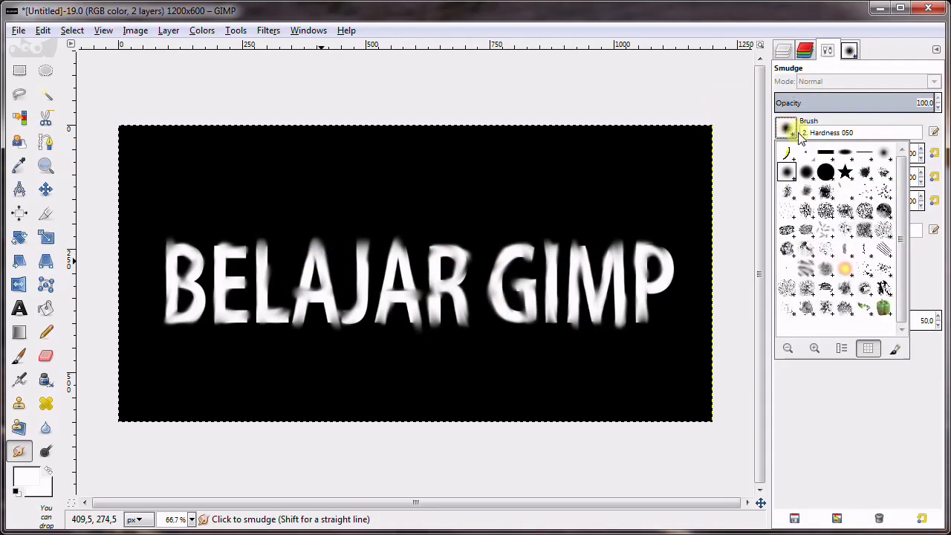
pyautogui.click(826, 175)
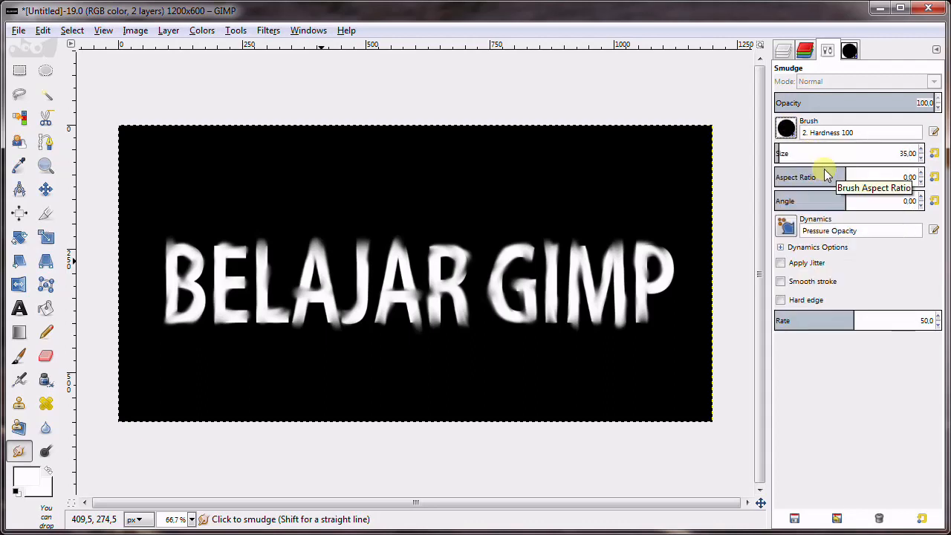
pyautogui.click(782, 53)
# Smudge the tops of all the BELAJAR GIMP letters upward into long, wavy flame tongues on the Background copy layer.
pyautogui.moveTo(169, 327); pyautogui.dragTo(171, 245)
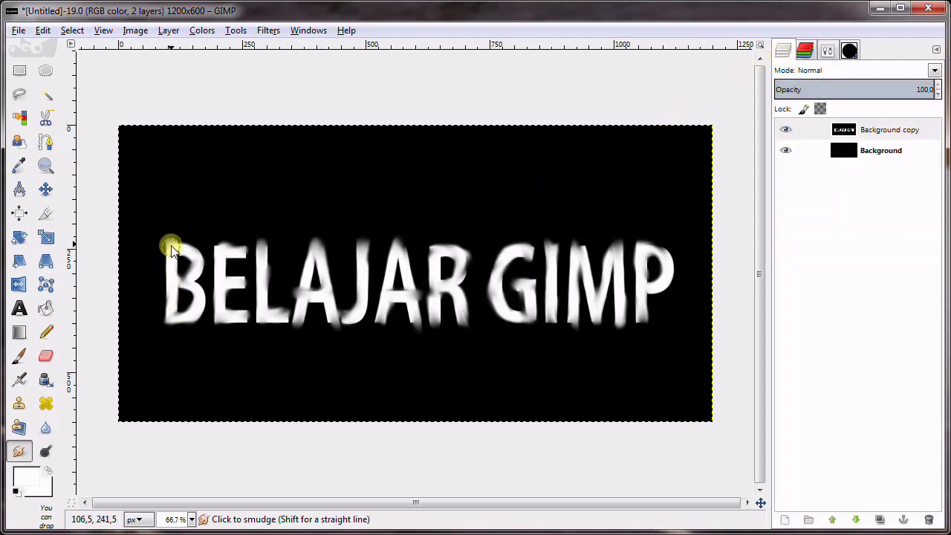
pyautogui.moveTo(190, 189); pyautogui.dragTo(196, 163)
pyautogui.moveTo(185, 250); pyautogui.dragTo(213, 187)
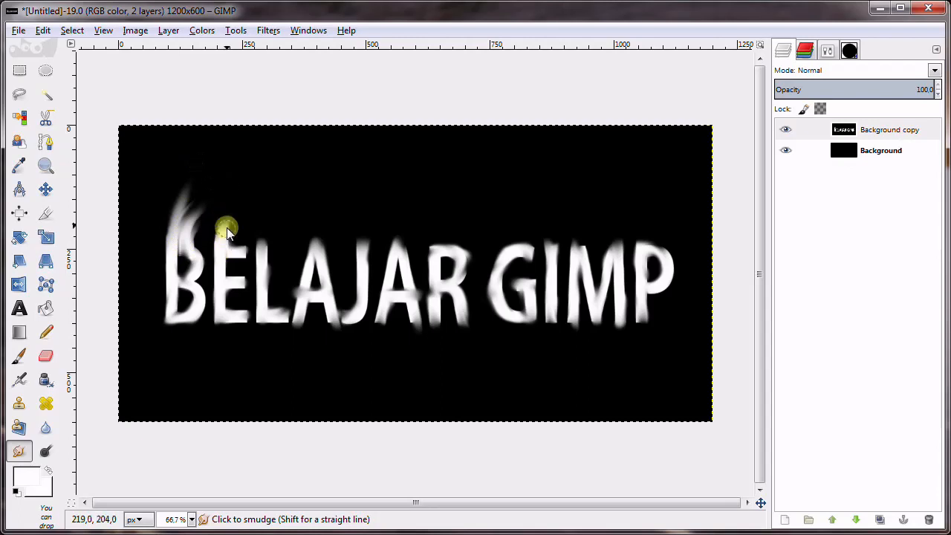
pyautogui.moveTo(227, 232)
pyautogui.mouseDown()
pyautogui.moveTo(267, 229)
pyautogui.moveTo(323, 191)
pyautogui.moveTo(362, 251)
pyautogui.moveTo(374, 172)
pyautogui.mouseUp()
pyautogui.moveTo(394, 250)
pyautogui.mouseDown()
pyautogui.moveTo(440, 238)
pyautogui.moveTo(462, 247)
pyautogui.moveTo(478, 190)
pyautogui.moveTo(502, 260)
pyautogui.moveTo(527, 240)
pyautogui.moveTo(516, 128)
pyautogui.moveTo(558, 137)
pyautogui.mouseUp()
pyautogui.moveTo(569, 175)
pyautogui.mouseDown()
pyautogui.moveTo(572, 201)
pyautogui.moveTo(607, 243)
pyautogui.moveTo(639, 262)
pyautogui.moveTo(642, 164)
pyautogui.moveTo(672, 235)
pyautogui.moveTo(646, 321)
pyautogui.mouseUp()
# Duplicate the smudged Background copy layer and hide the original Background copy beneath the duplicate.
pyautogui.click(880, 134)
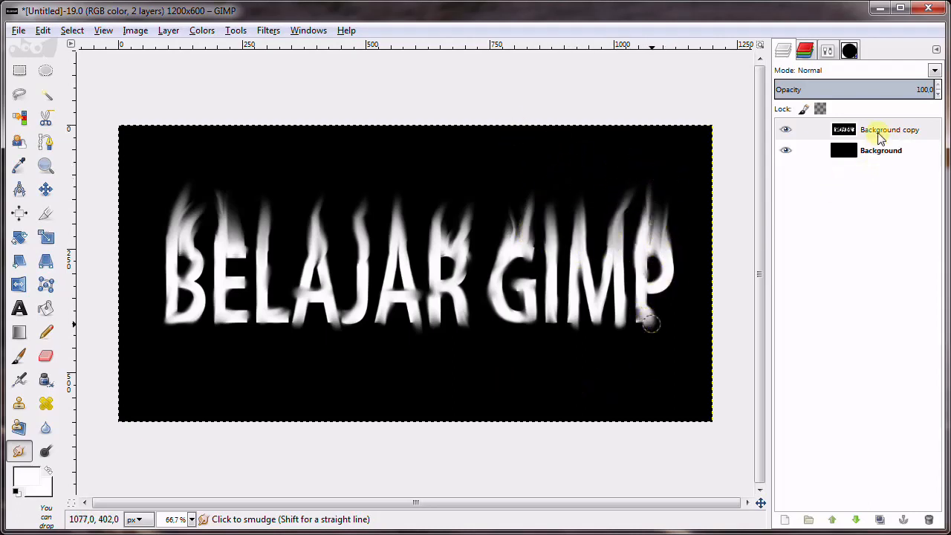
pyautogui.click(170, 31)
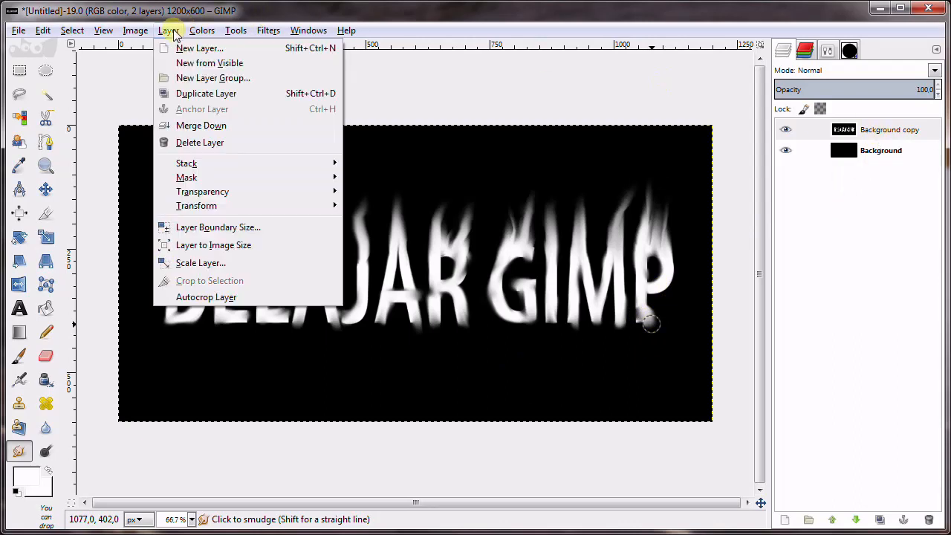
pyautogui.click(187, 94)
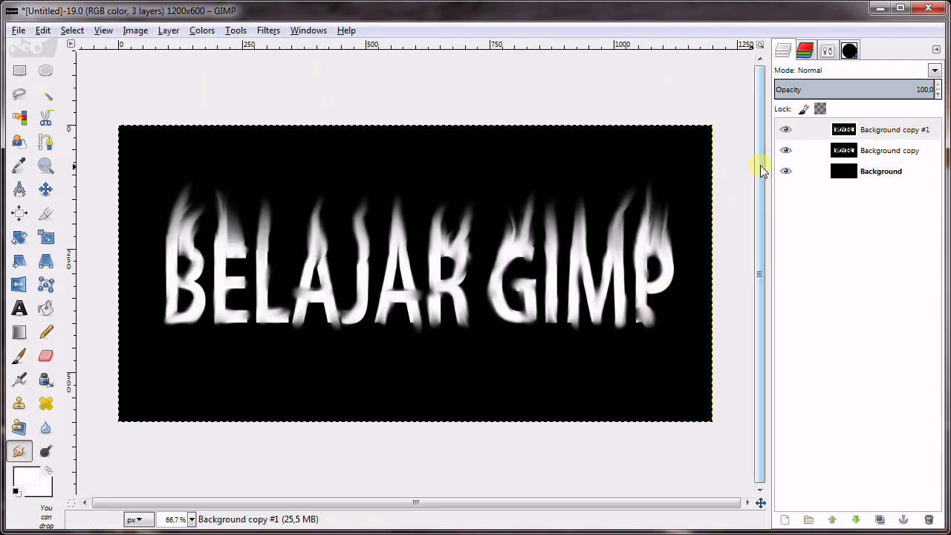
pyautogui.click(785, 152)
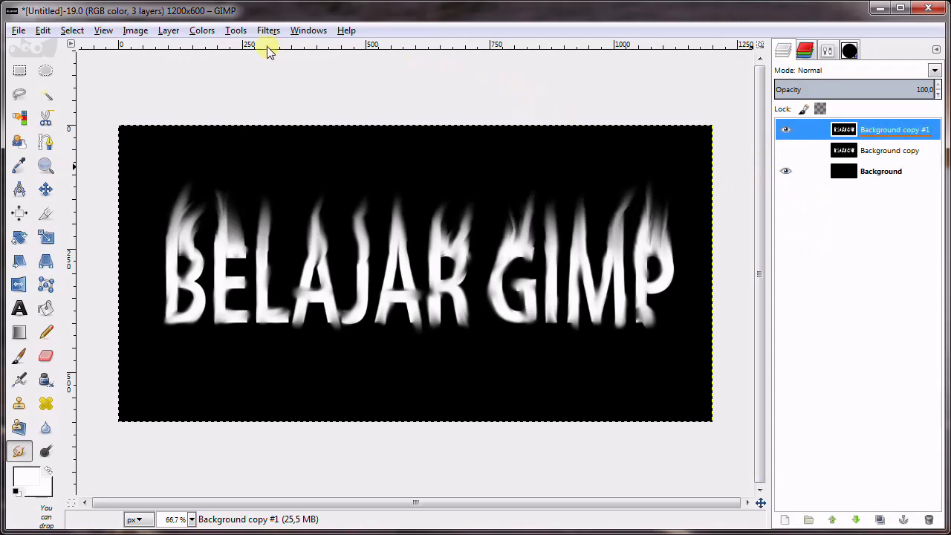
# Apply Color Balance to the shadows of the Background copy #1 layer with Red 70 and Blue -70.
pyautogui.click(200, 31)
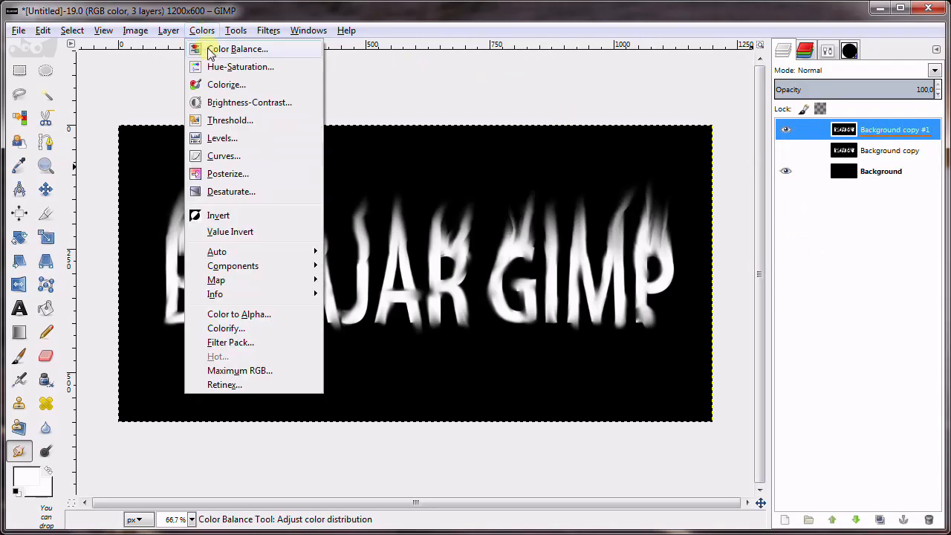
pyautogui.click(212, 50)
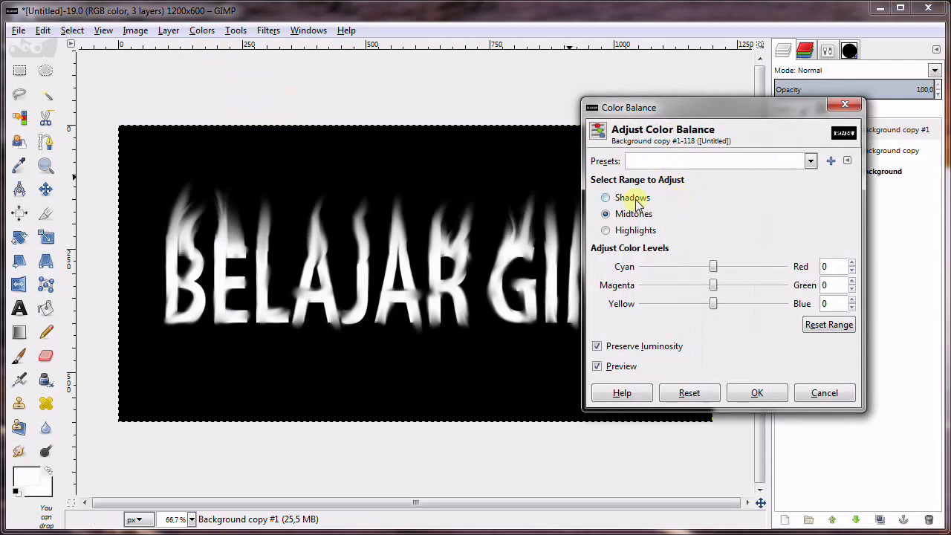
pyautogui.click(633, 199)
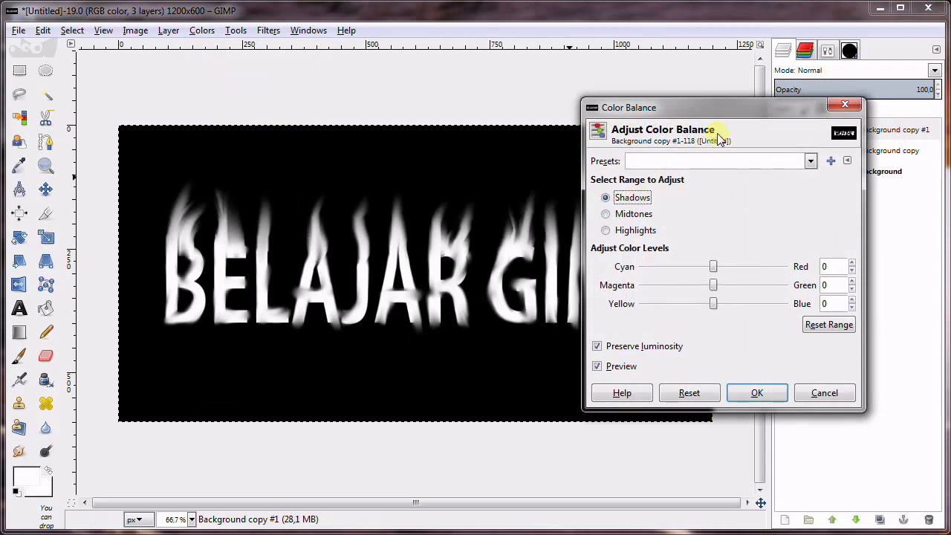
pyautogui.moveTo(728, 109); pyautogui.dragTo(810, 89)
pyautogui.moveTo(762, 244); pyautogui.dragTo(809, 254)
pyautogui.click(900, 242)
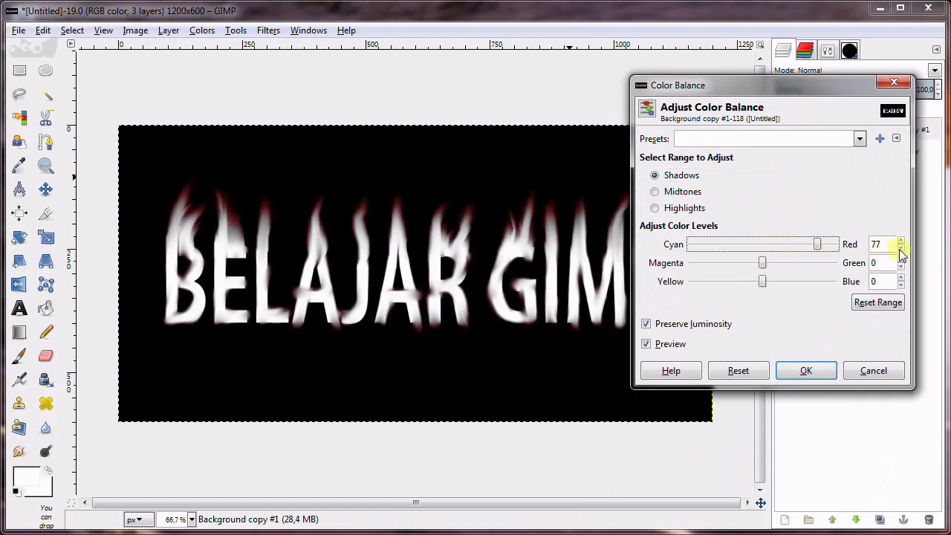
pyautogui.click(901, 249)
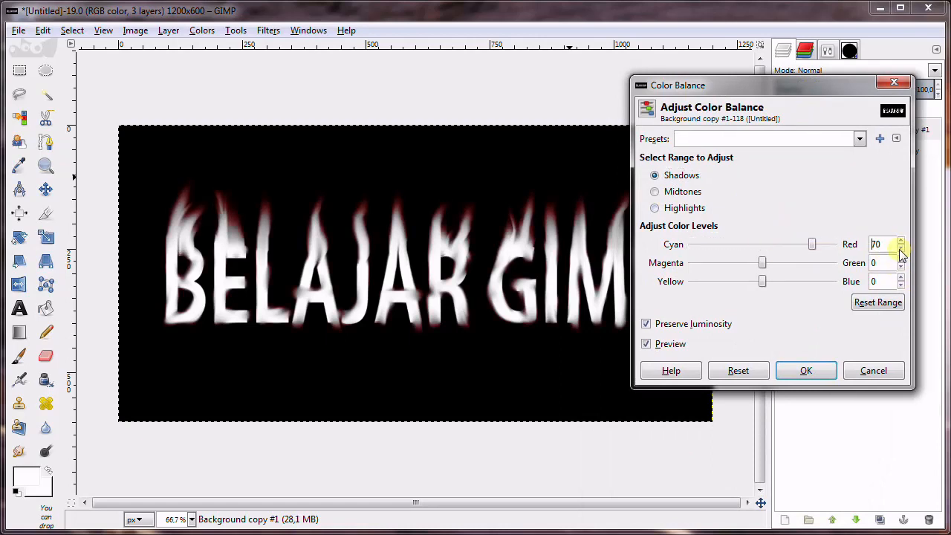
pyautogui.click(881, 282)
pyautogui.write('-70')
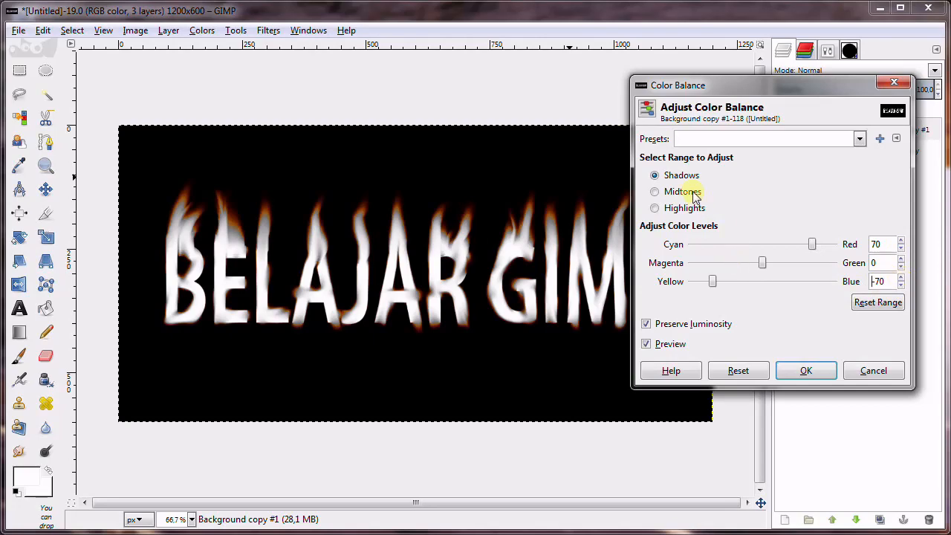
pyautogui.press('Return')
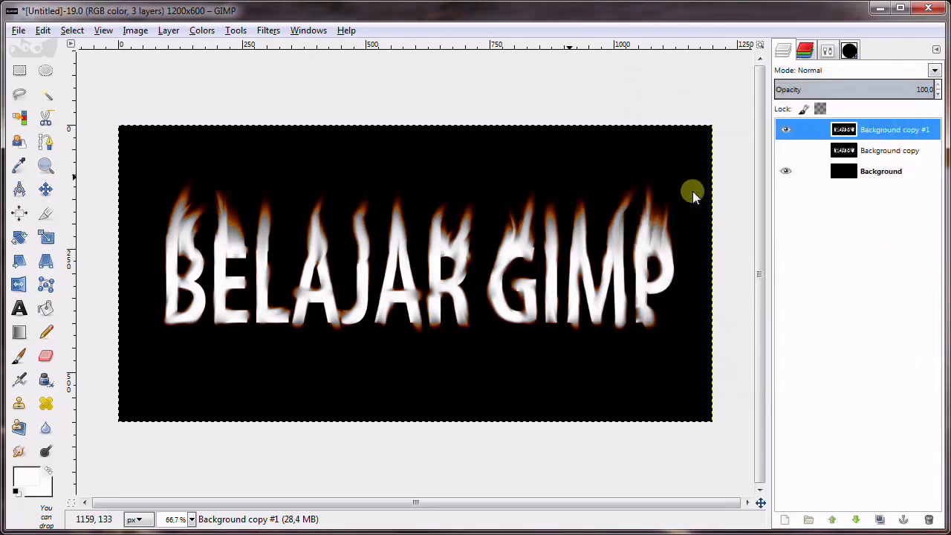
# Apply Color Balance to the midtones of the Background copy #1 layer with Red 70 and Blue -70.
pyautogui.click(201, 31)
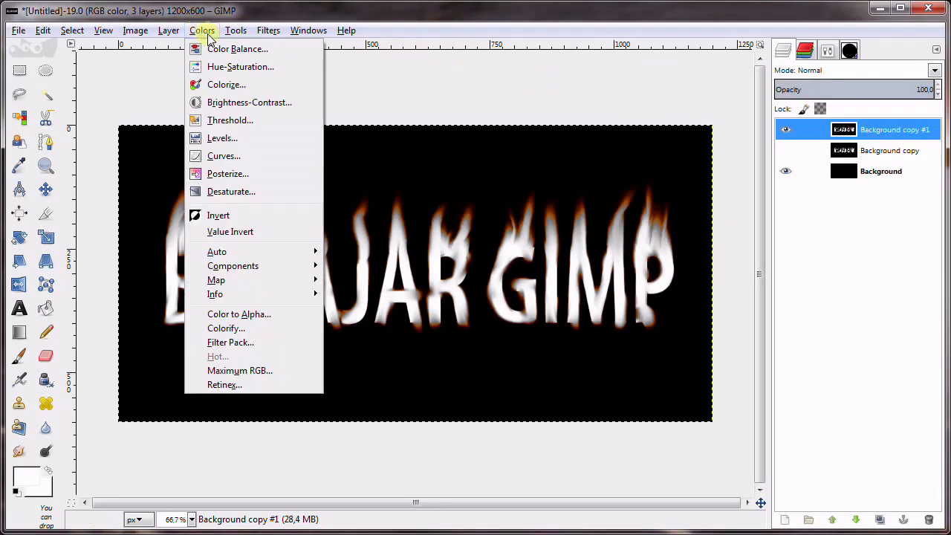
pyautogui.click(216, 49)
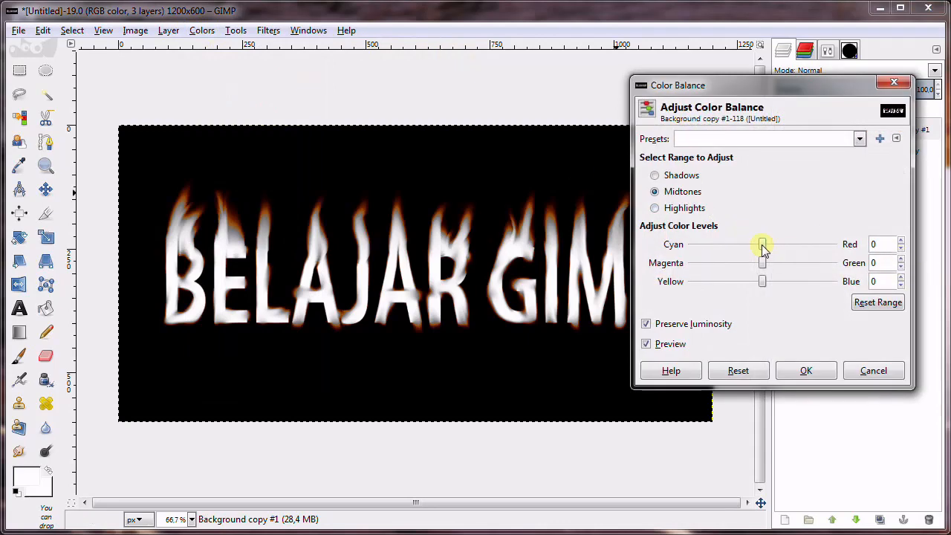
pyautogui.doubleClick(871, 243)
pyautogui.write('70')
pyautogui.press('Tab')
pyautogui.click(883, 283)
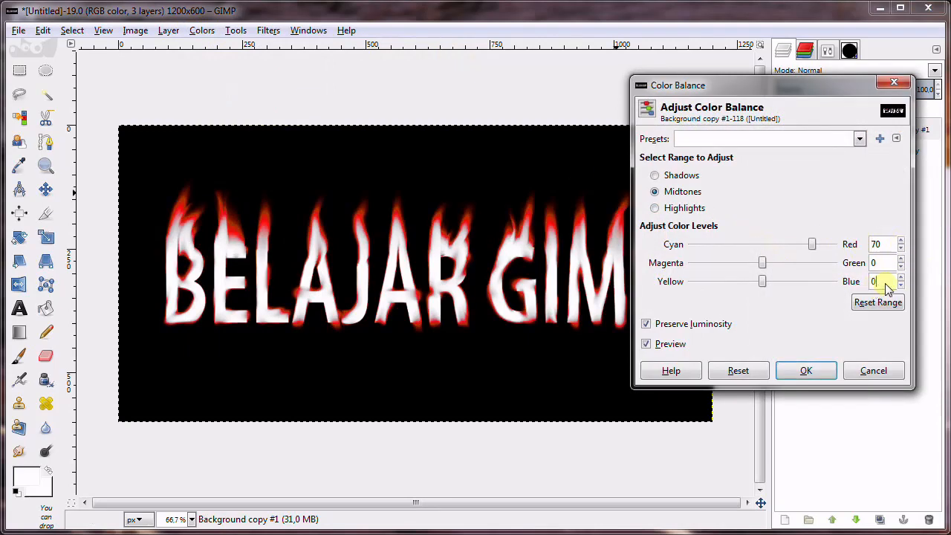
pyautogui.write('-70')
pyautogui.press('Tab')
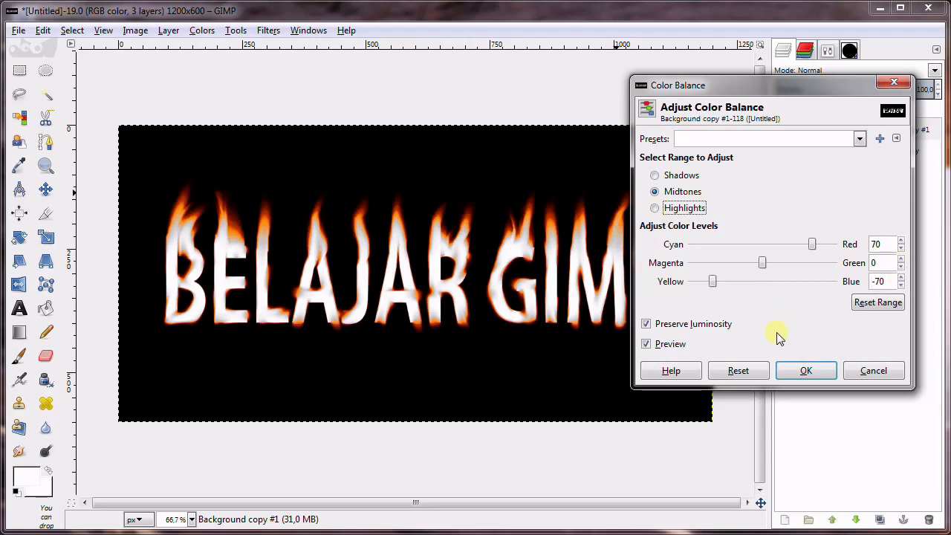
pyautogui.press('Return')
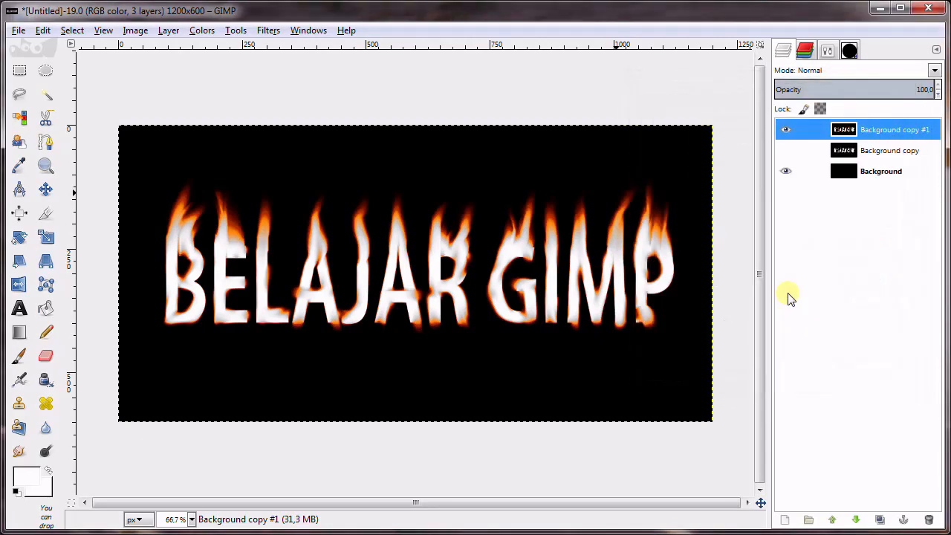
# Apply Color Balance to the highlights of the Background copy #1 layer with Red 100 and Blue -100.
pyautogui.click(201, 31)
pyautogui.click(214, 49)
pyautogui.click(664, 209)
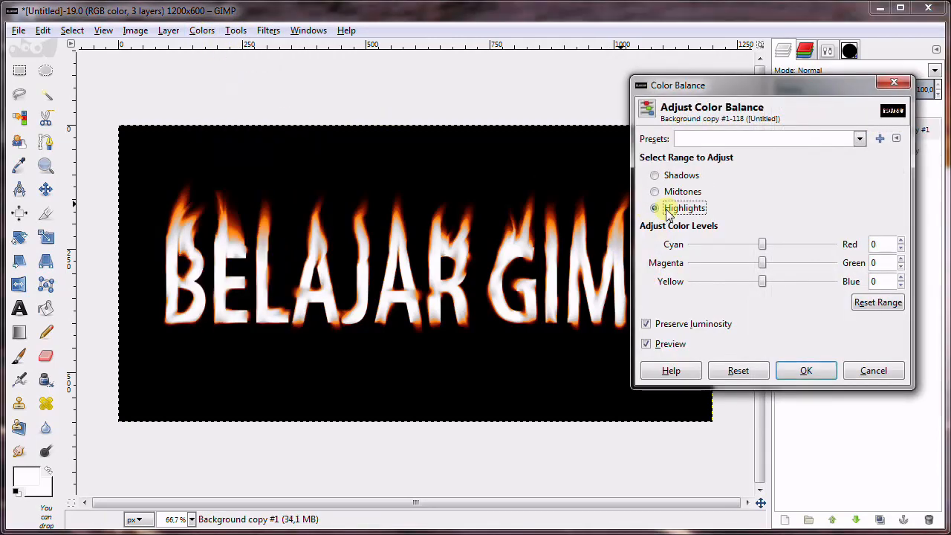
pyautogui.moveTo(762, 245); pyautogui.dragTo(834, 244)
pyautogui.moveTo(765, 282); pyautogui.dragTo(691, 282)
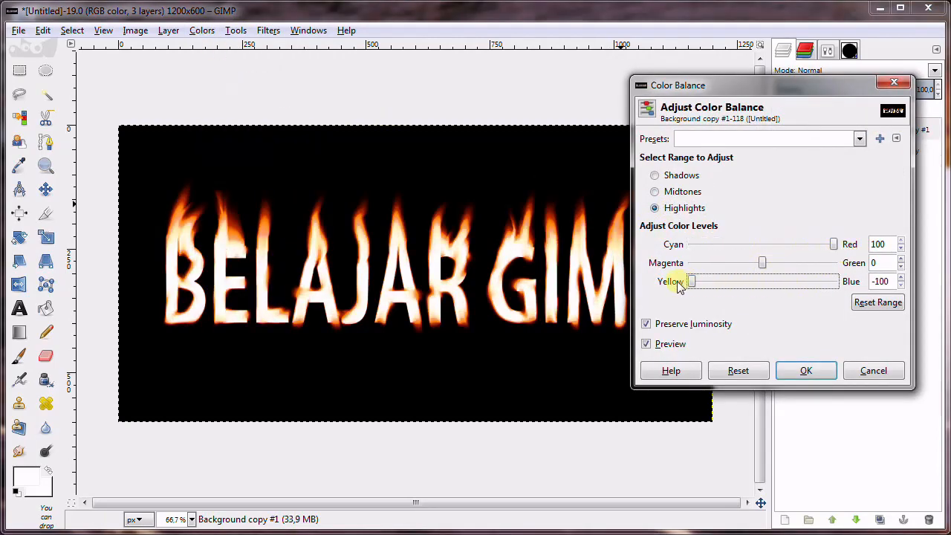
pyautogui.click(819, 371)
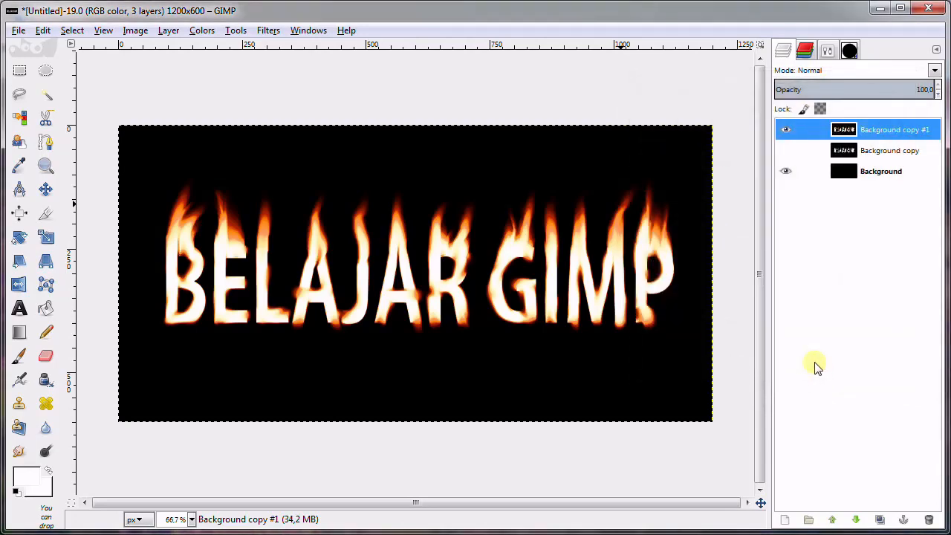
# Use Hue-Saturation on the flaming text layer to raise the master saturation strongly and fine-tune the hue.
pyautogui.click(208, 34)
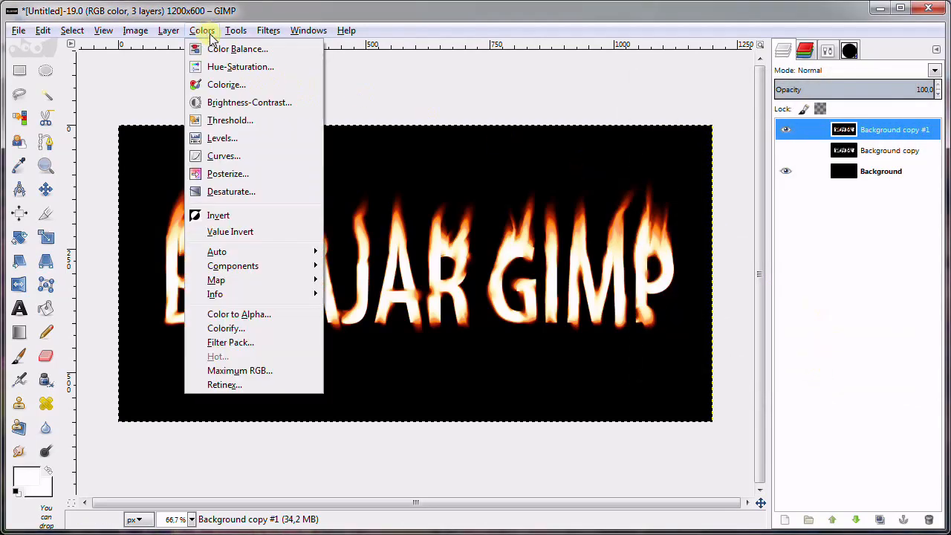
pyautogui.click(221, 65)
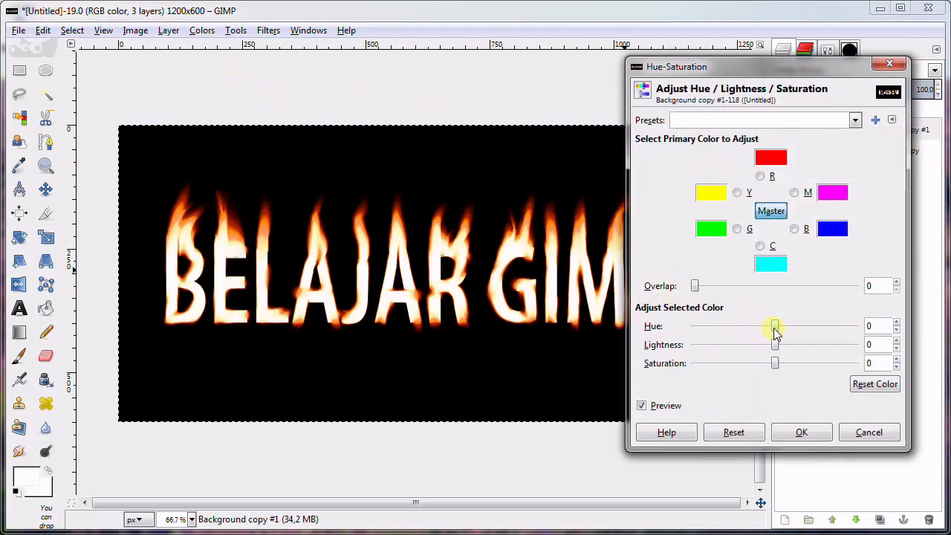
pyautogui.moveTo(774, 364); pyautogui.dragTo(858, 365)
pyautogui.moveTo(775, 329)
pyautogui.mouseDown()
pyautogui.moveTo(791, 329)
pyautogui.moveTo(752, 331)
pyautogui.moveTo(777, 337)
pyautogui.mouseUp()
pyautogui.moveTo(801, 72); pyautogui.dragTo(712, 58)
pyautogui.click(713, 418)
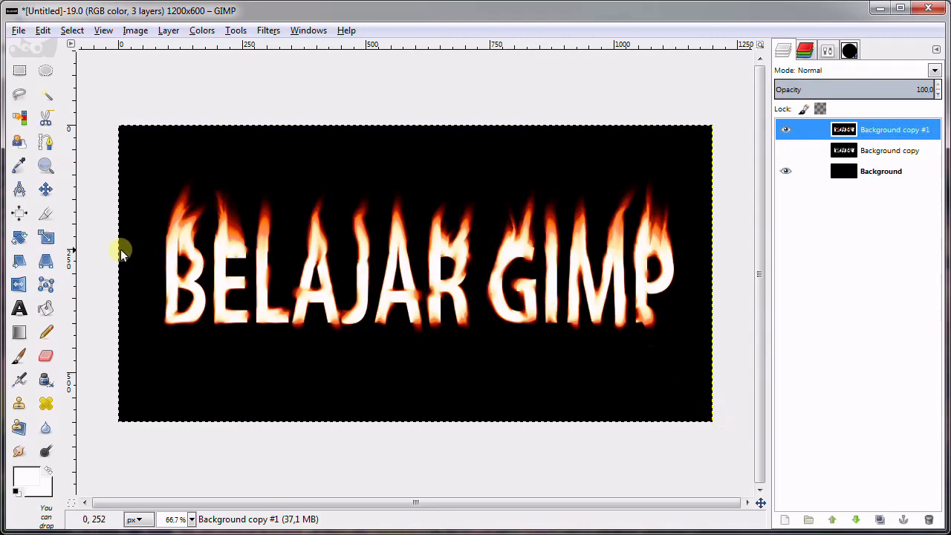
# Narrow the flaming text layer's upper edge with a Perspective transform, moving its upper-left corner about 160 px and upper-right corner about 140 px inward.
pyautogui.click(45, 262)
pyautogui.click(44, 263)
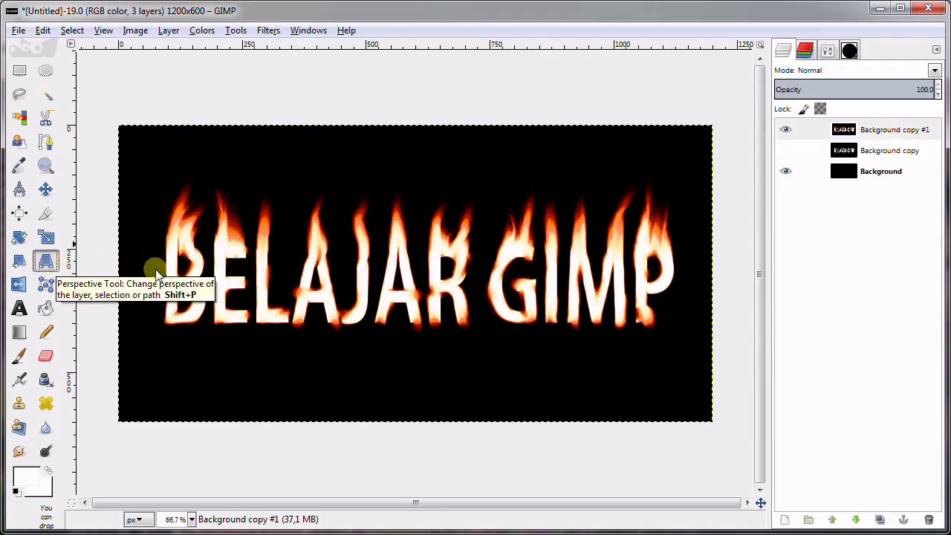
pyautogui.click(397, 281)
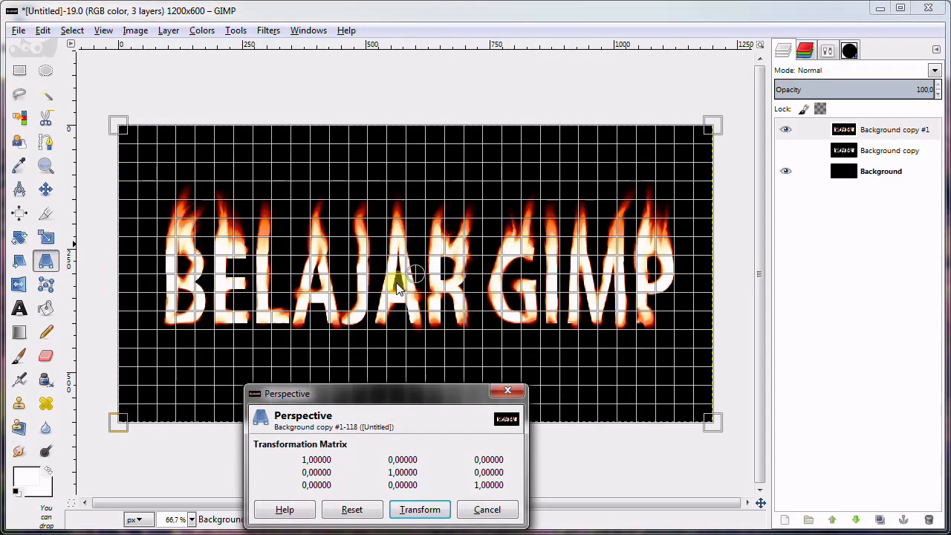
pyautogui.moveTo(121, 126); pyautogui.dragTo(196, 125)
pyautogui.moveTo(717, 131); pyautogui.dragTo(649, 125)
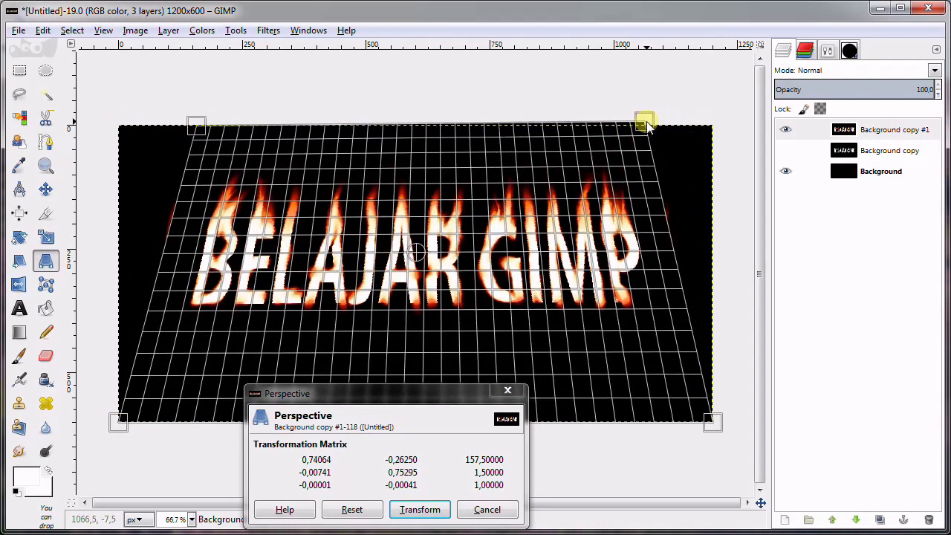
pyautogui.click(429, 512)
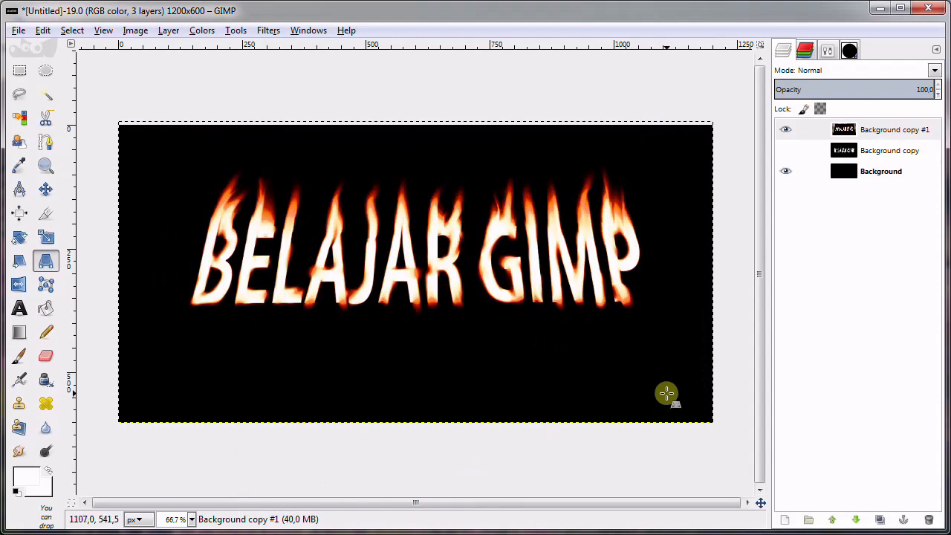